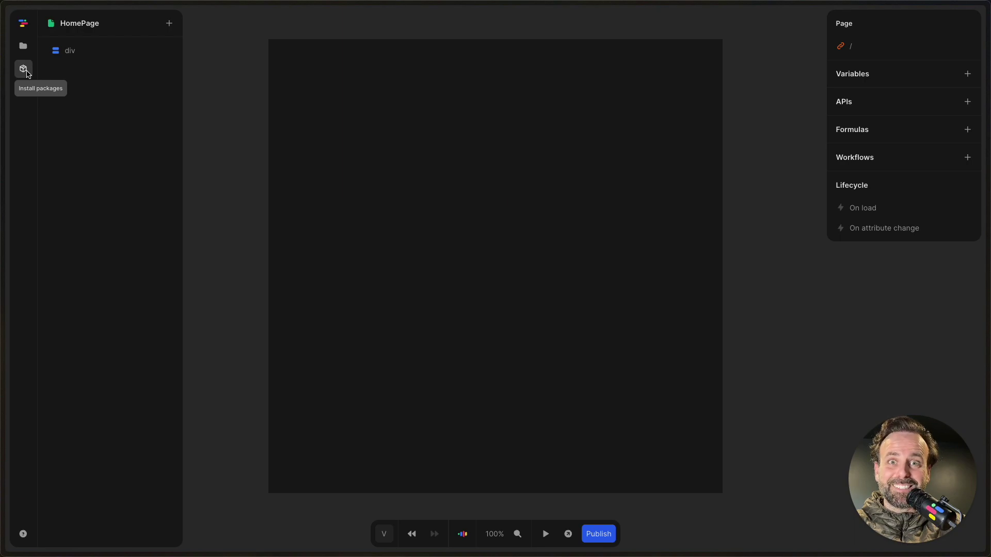
Step: Search the package catalogue for 'accor', install ui-accordion and open its details page
left_click(23, 69)
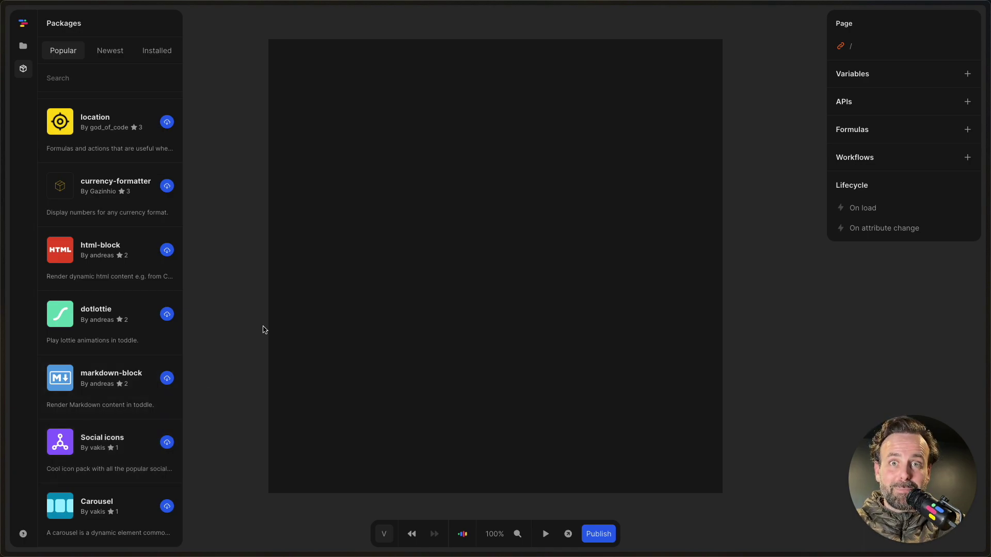
left_click(79, 77)
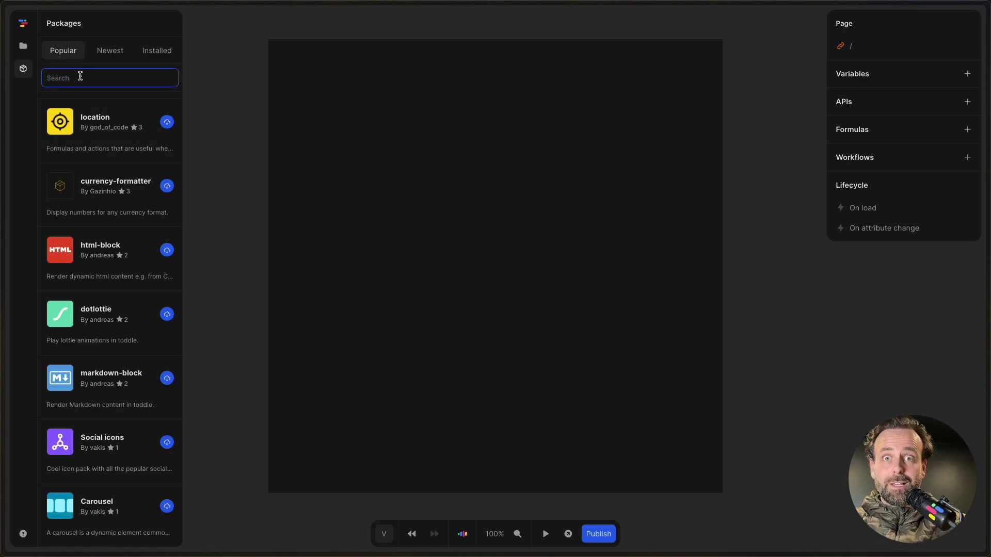
type("accr")
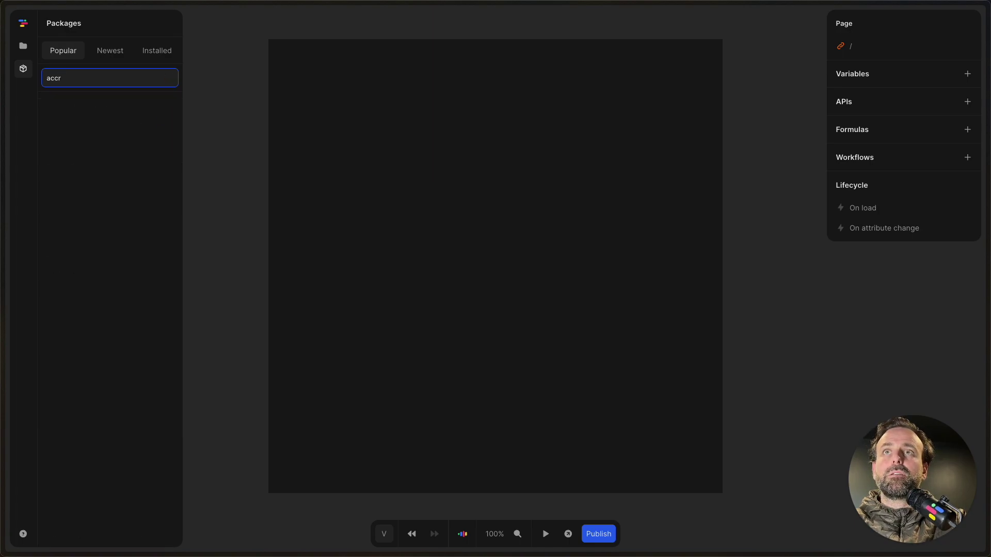
key("BackSpace")
type("or")
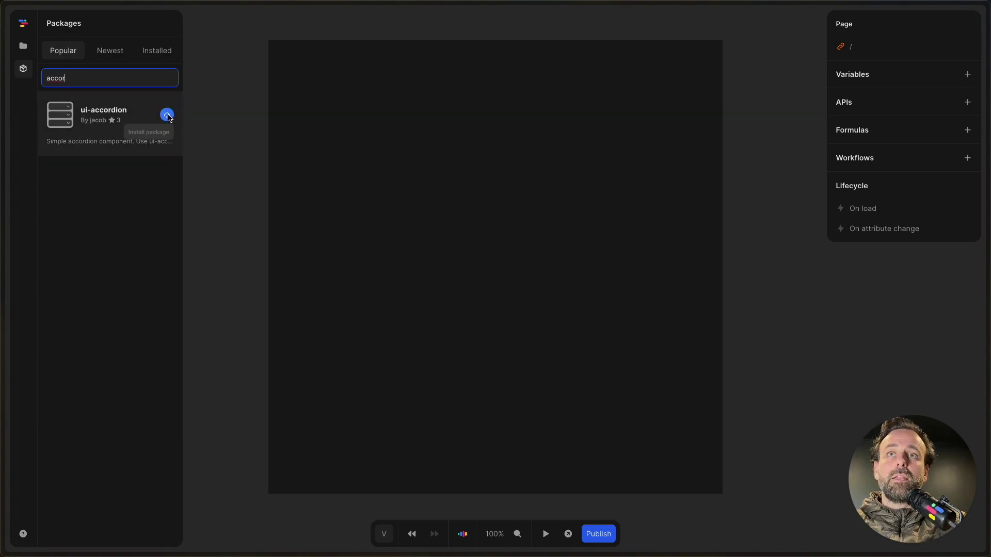
left_click(167, 115)
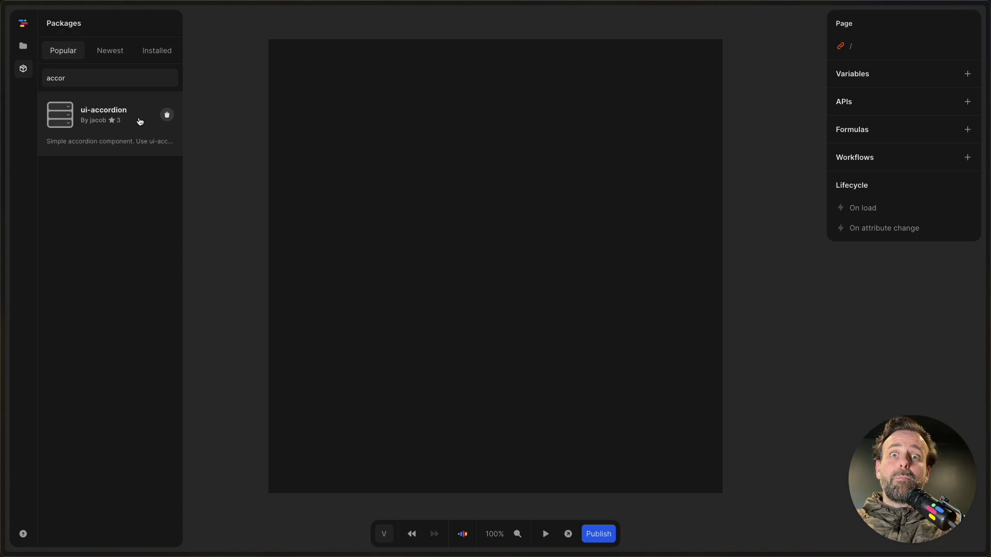
left_click(96, 121)
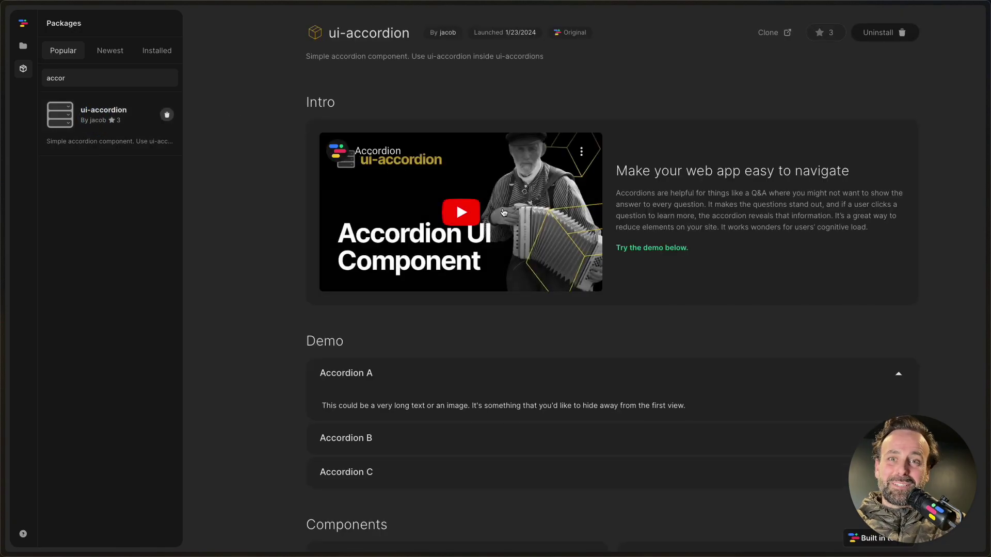
scroll(585, 224, "down", 2)
scroll(585, 224, "down", 1)
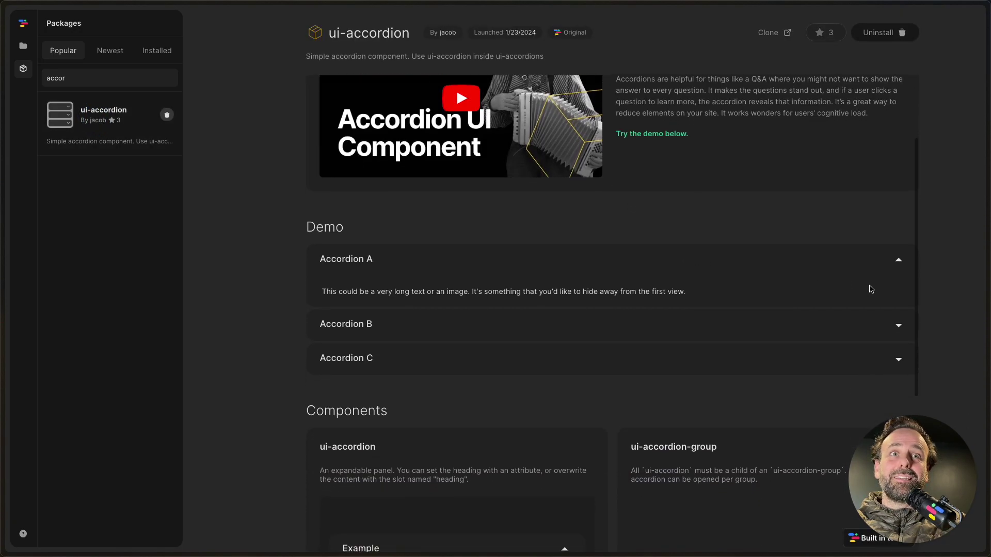
left_click(898, 262)
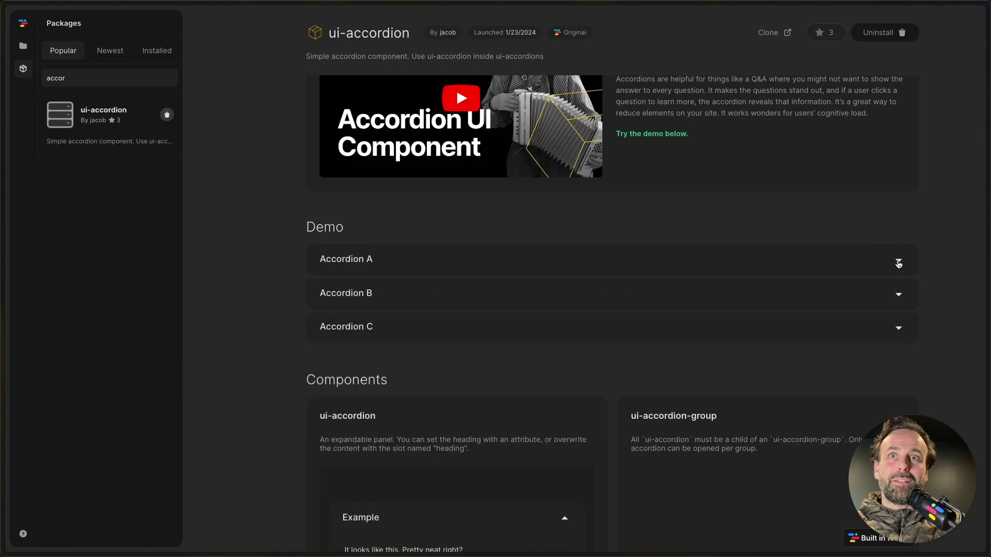
left_click(898, 292)
left_click(897, 261)
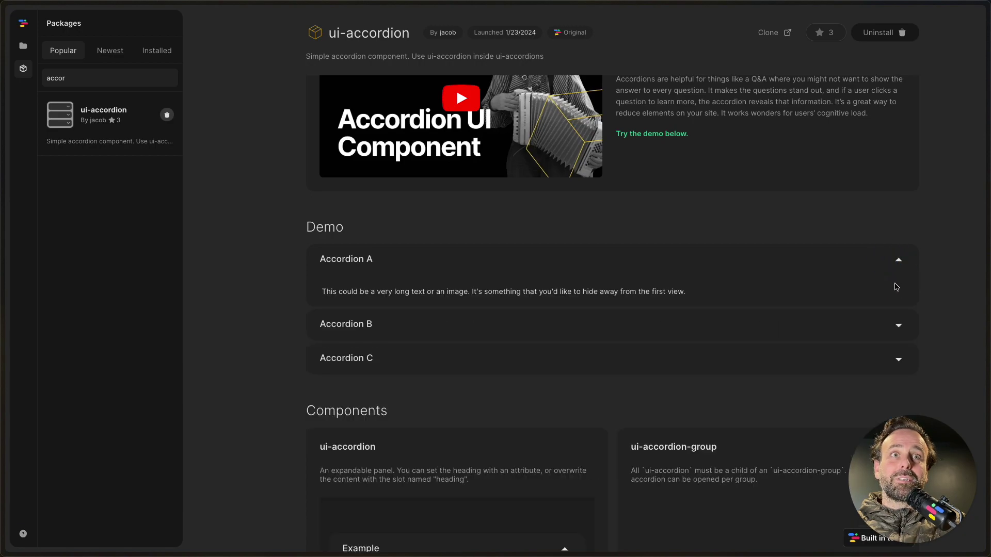
left_click(897, 261)
left_click(895, 335)
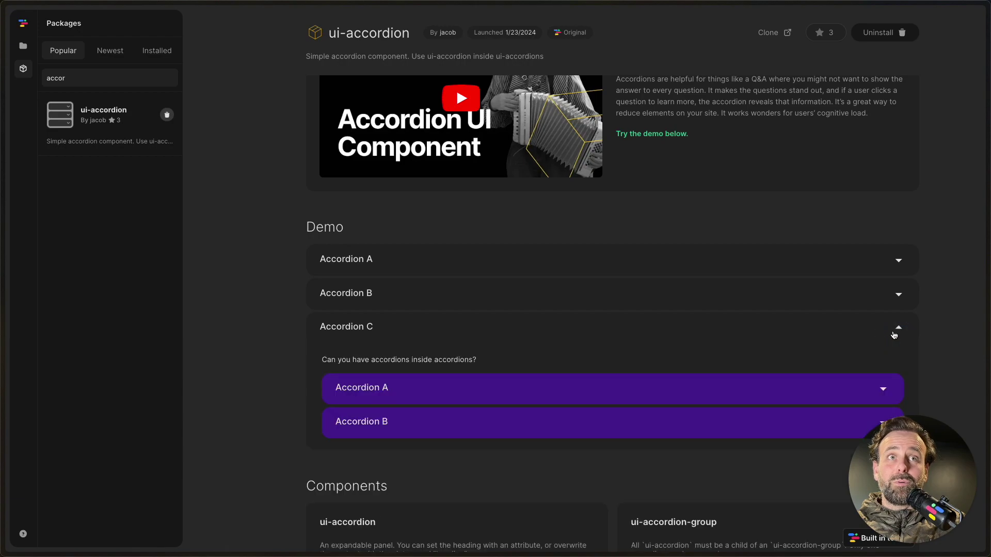
left_click(742, 392)
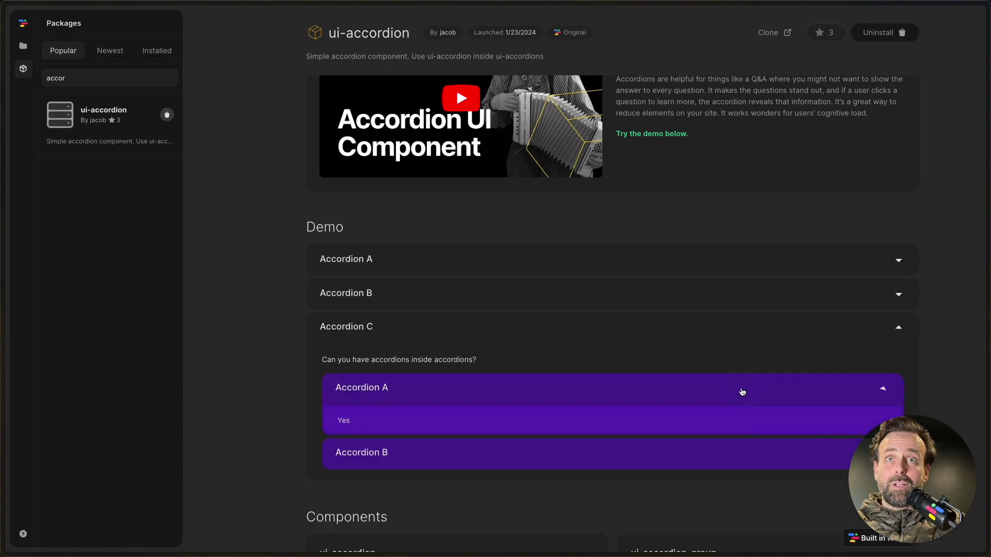
left_click(853, 392)
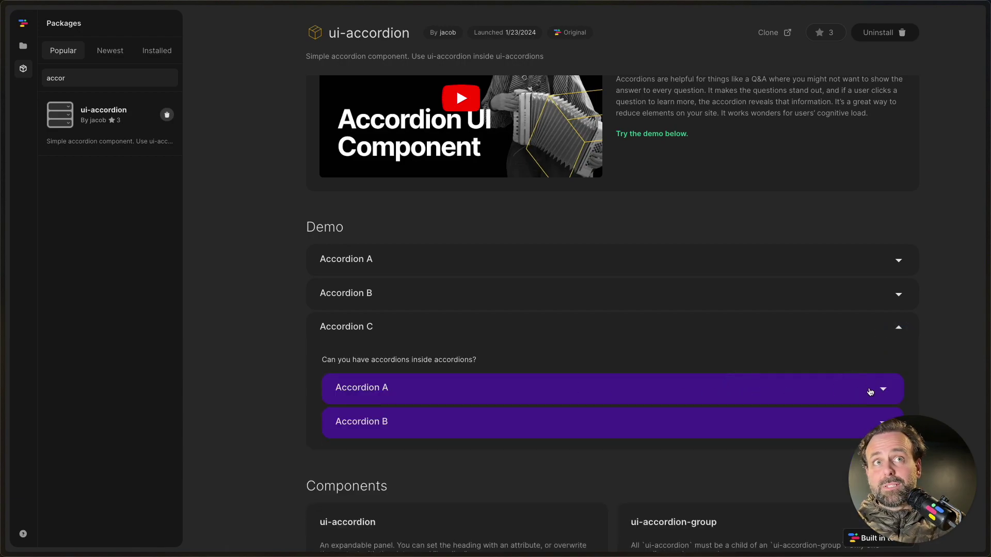
left_click(870, 392)
left_click(793, 453)
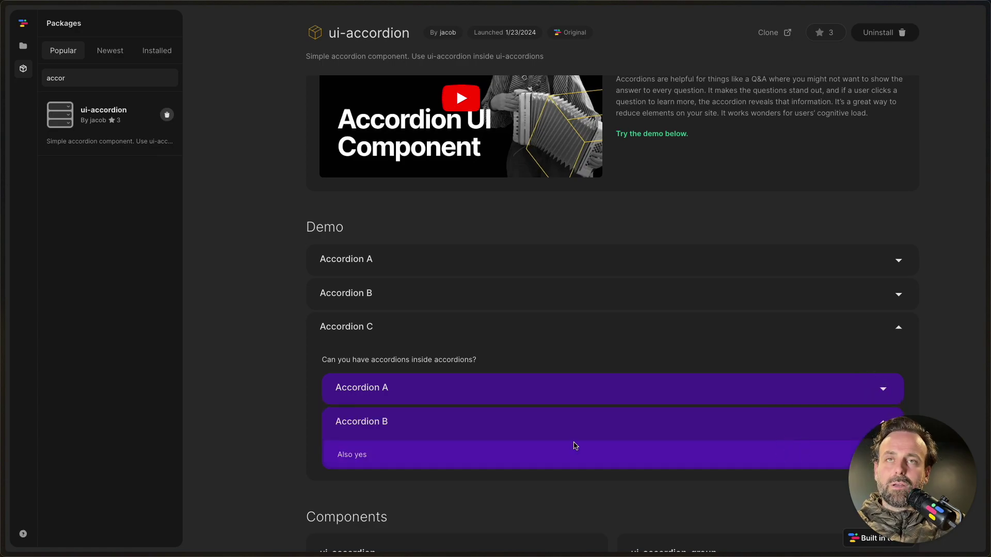
left_click(897, 329)
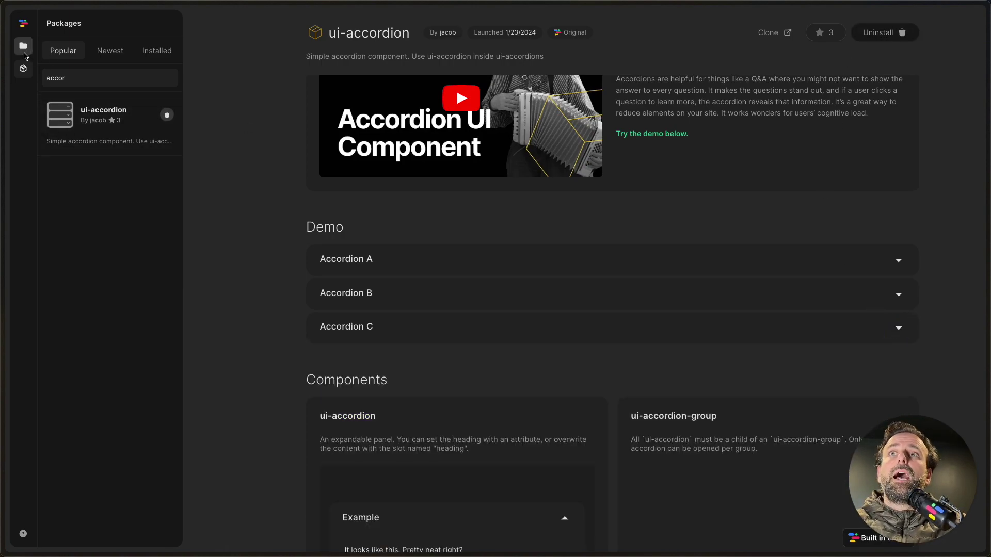
left_click(23, 46)
Step: Add a ui-accordion-group component inside the HomePage's div
left_click(97, 121)
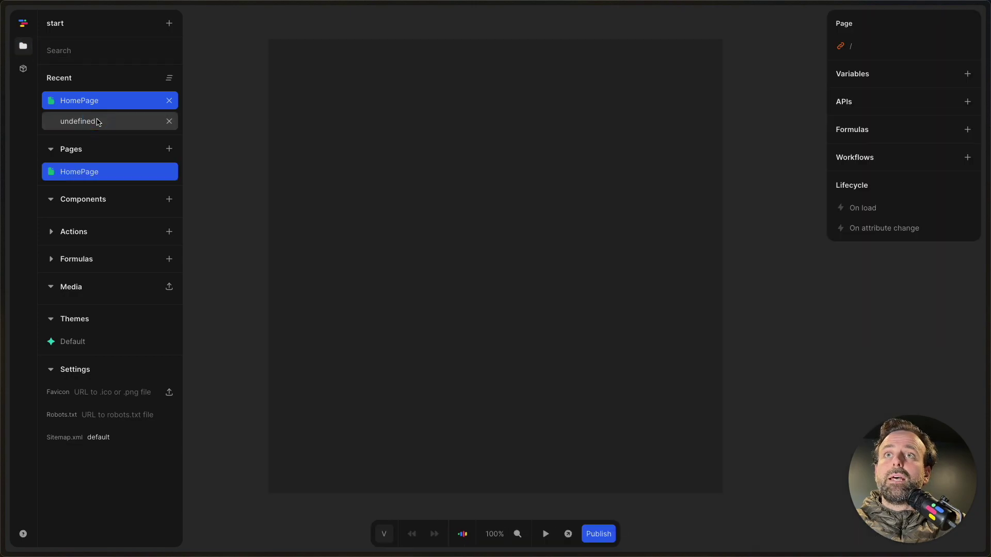
left_click(70, 50)
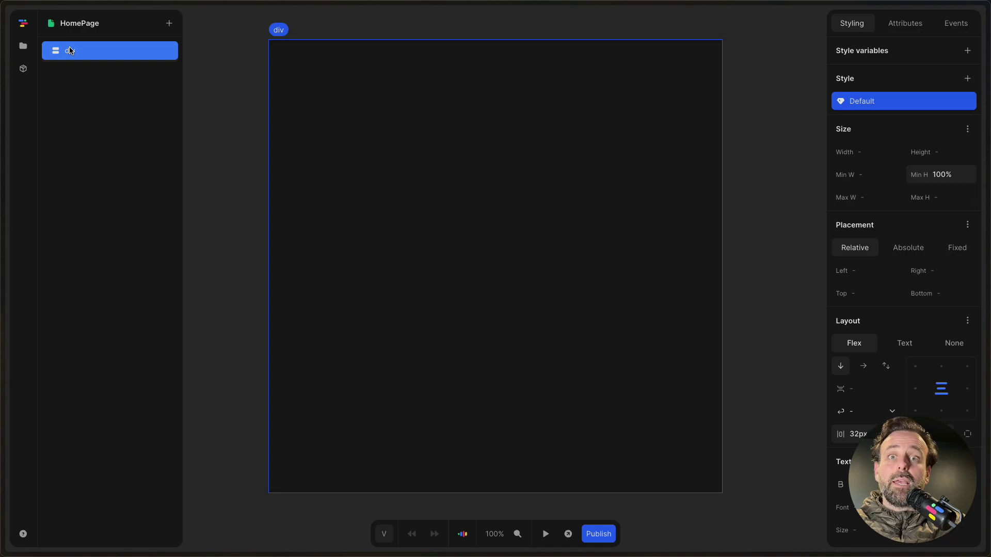
key("a")
mouse_move(326, 376)
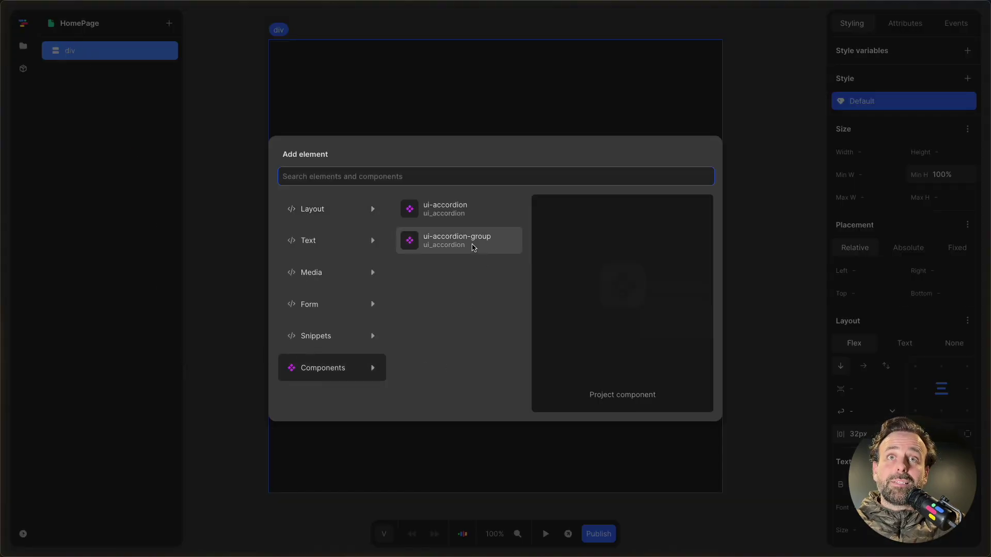
left_click(473, 247)
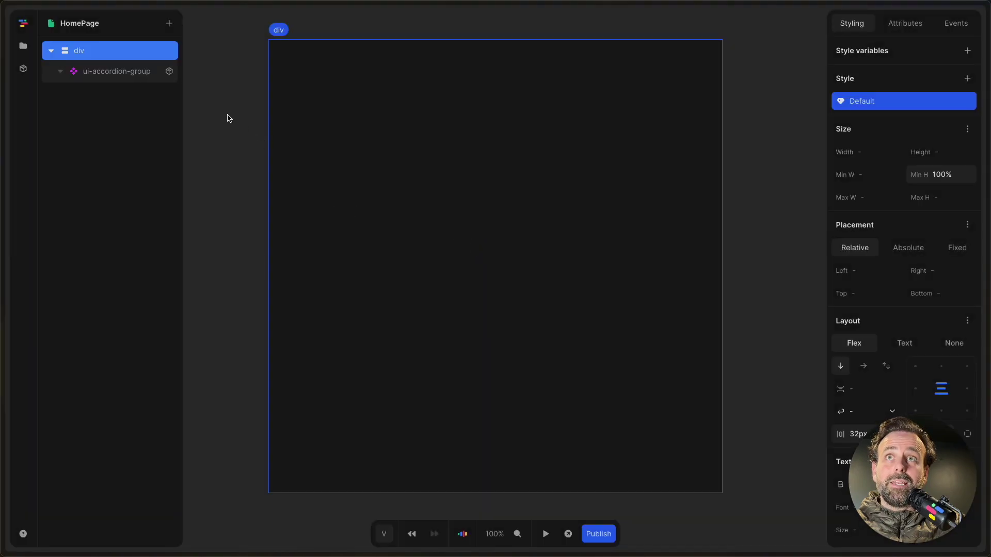
Step: Nest a ui-accordion inside the ui-accordion-group
left_click(128, 72)
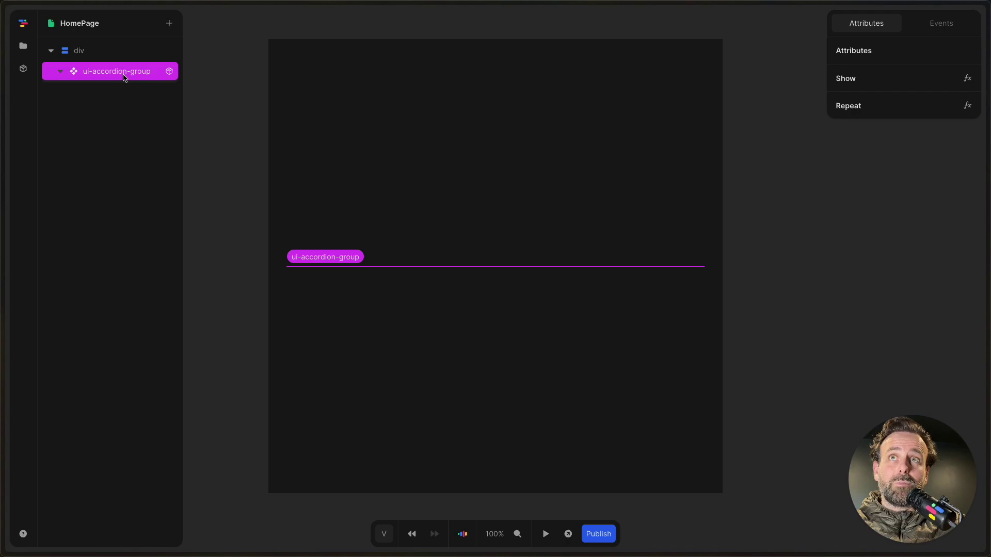
type("aaccor")
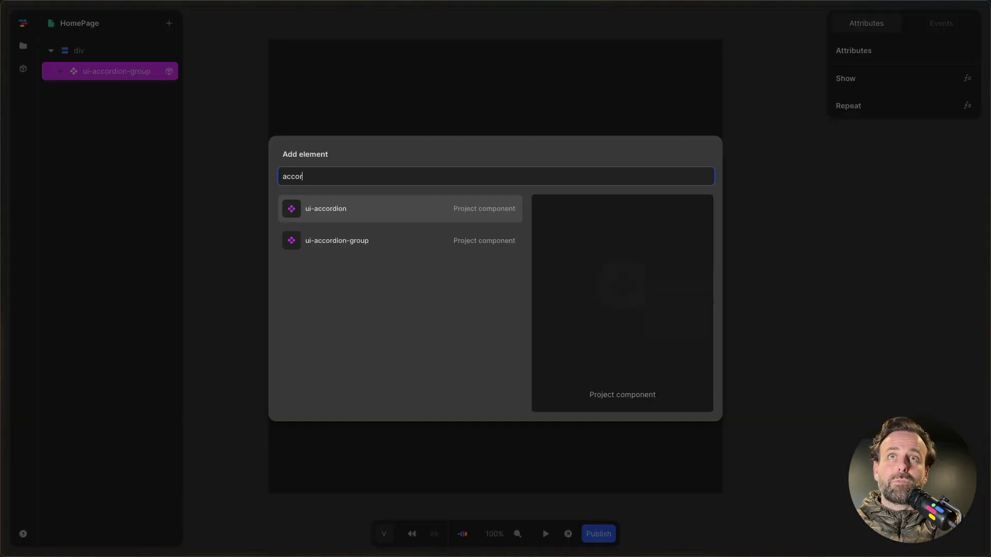
left_click(341, 214)
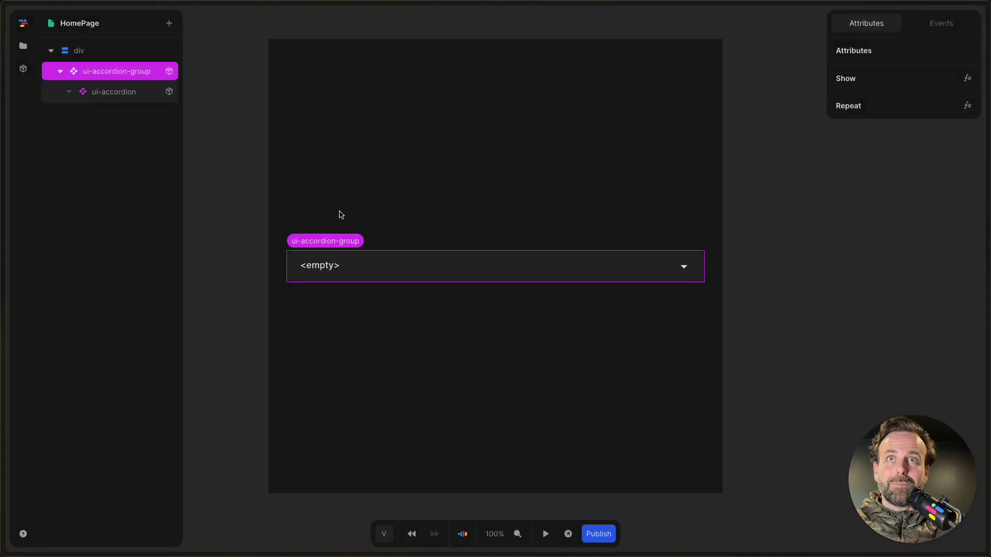
left_click(222, 249)
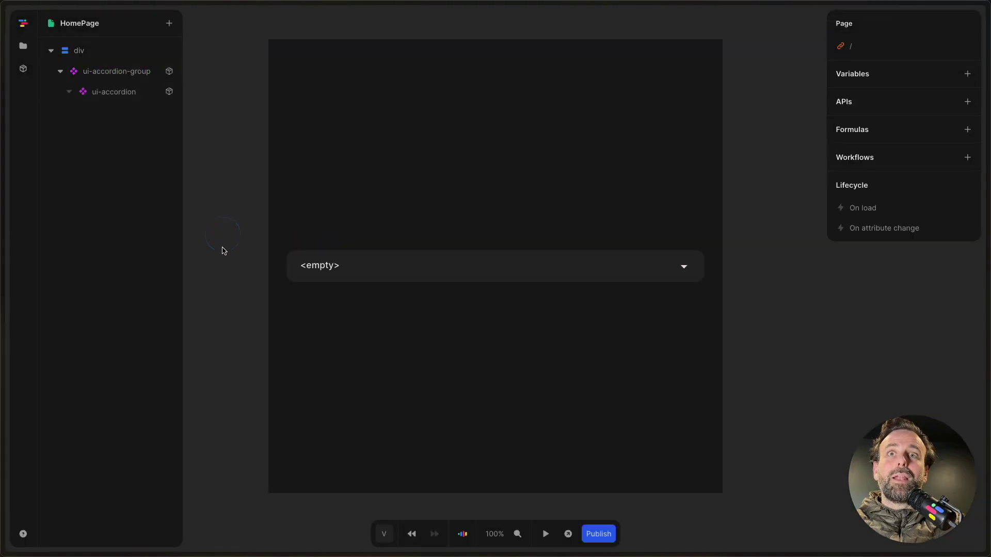
Step: Set the ui-accordion's header attribute to 'Are there fish in the sea?'
left_click(410, 267)
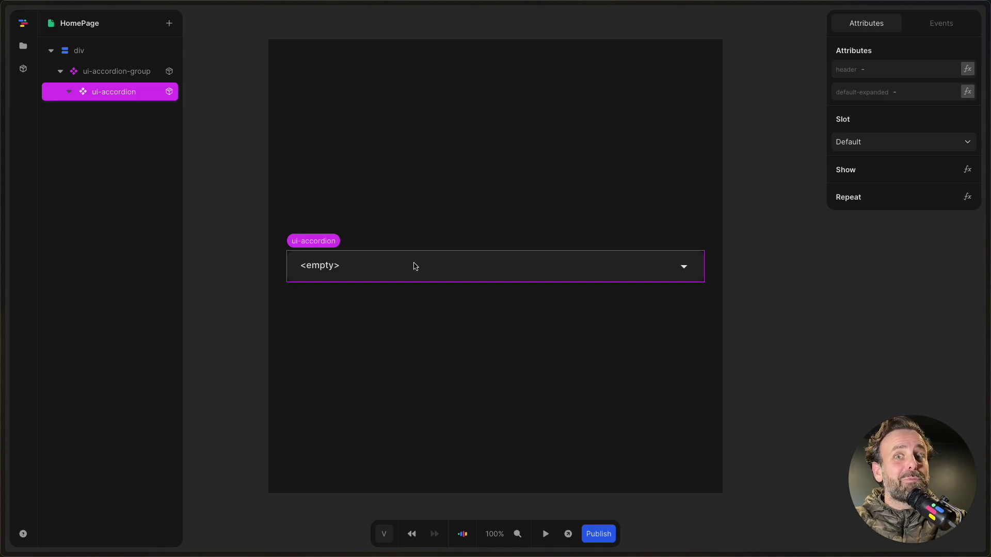
left_click(883, 69)
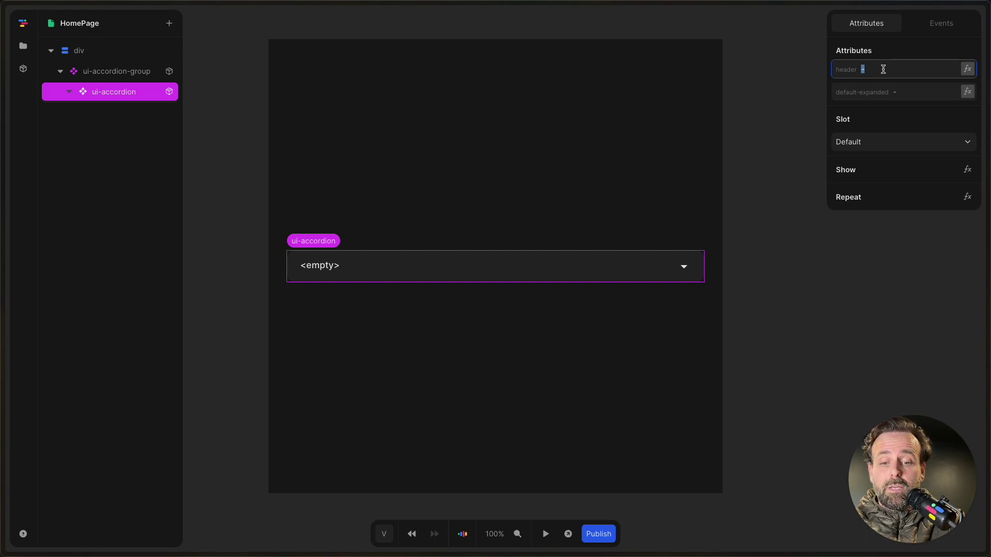
type("Are there ")
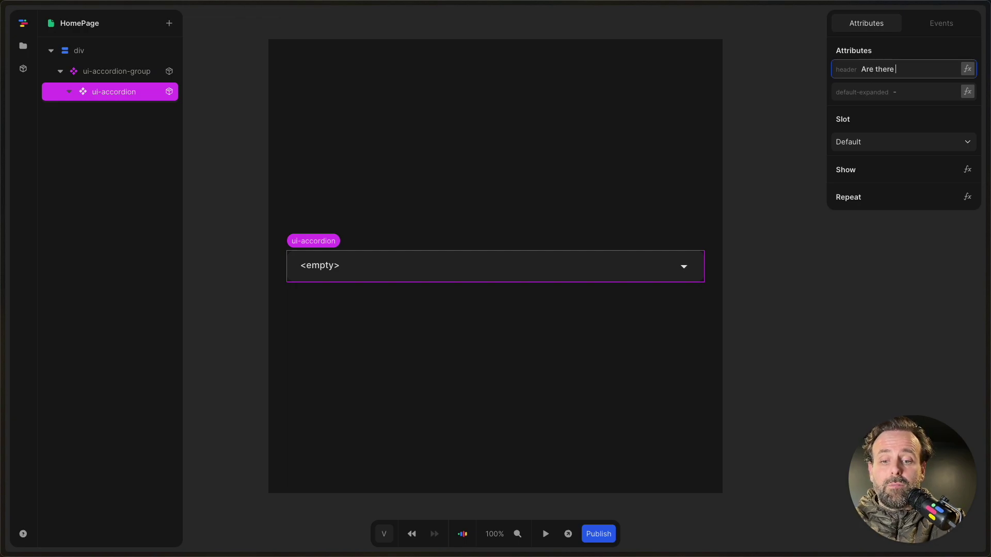
type("fish in the ")
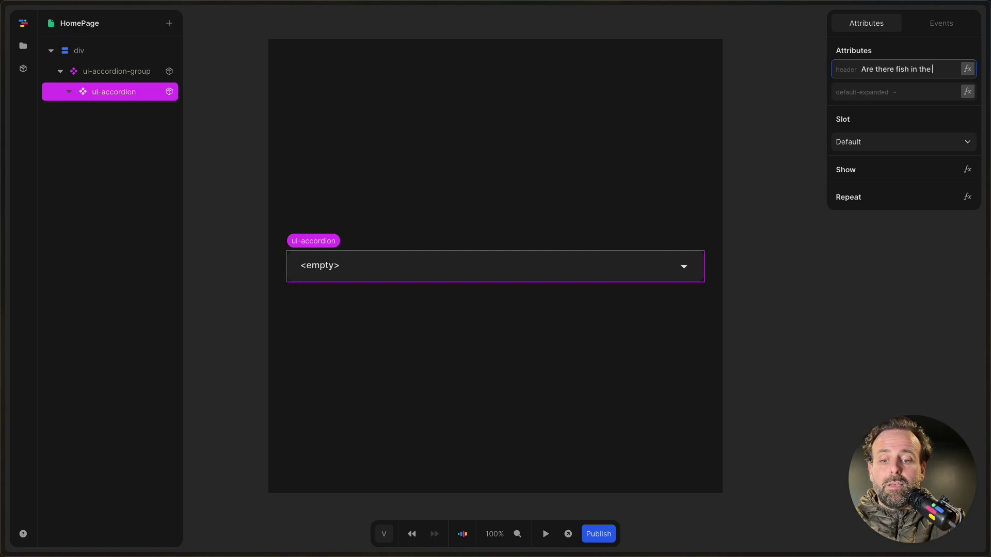
type("sea.")
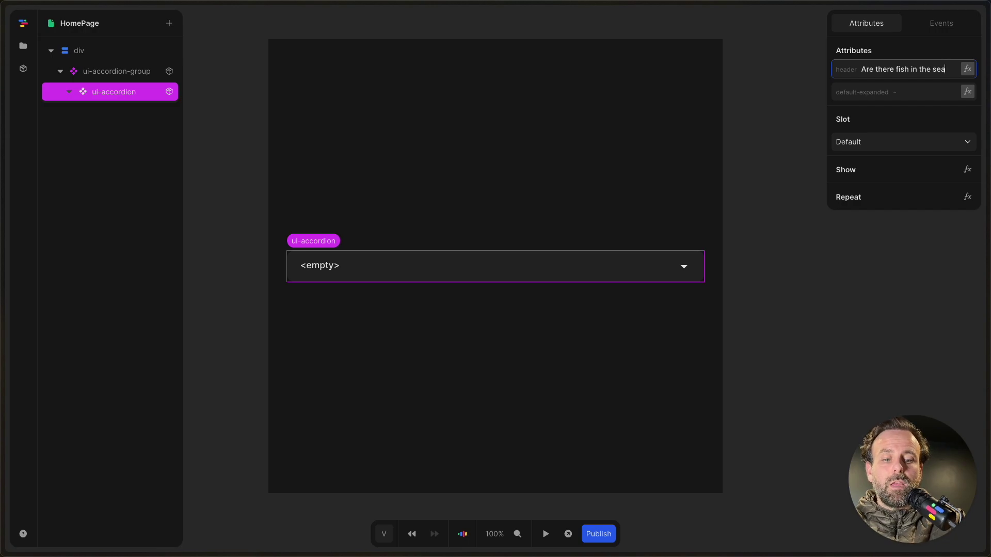
key("Return")
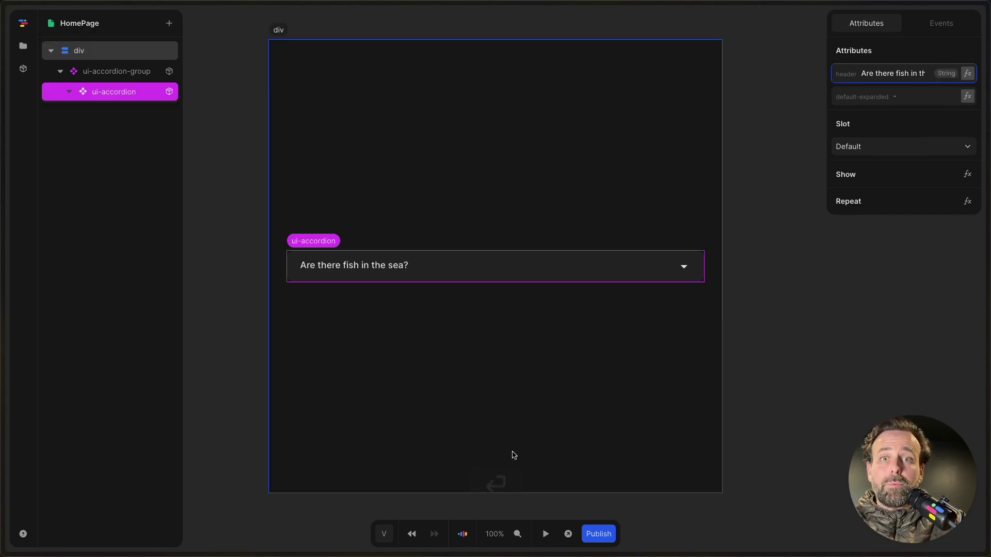
left_click(765, 337)
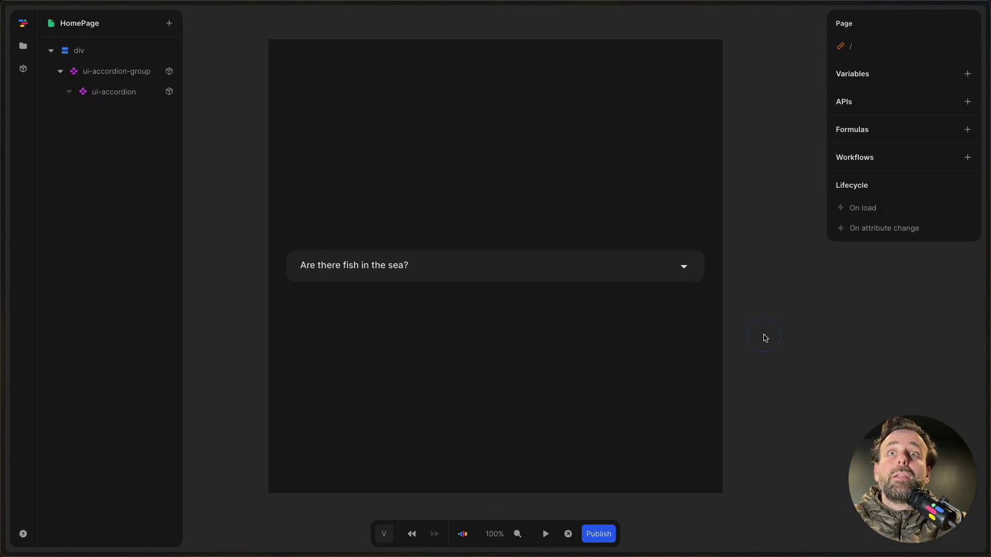
Step: Preview the accordion, expand it to see the placeholder 'Content', then reselect ui-accordion
key("p")
left_click(686, 267)
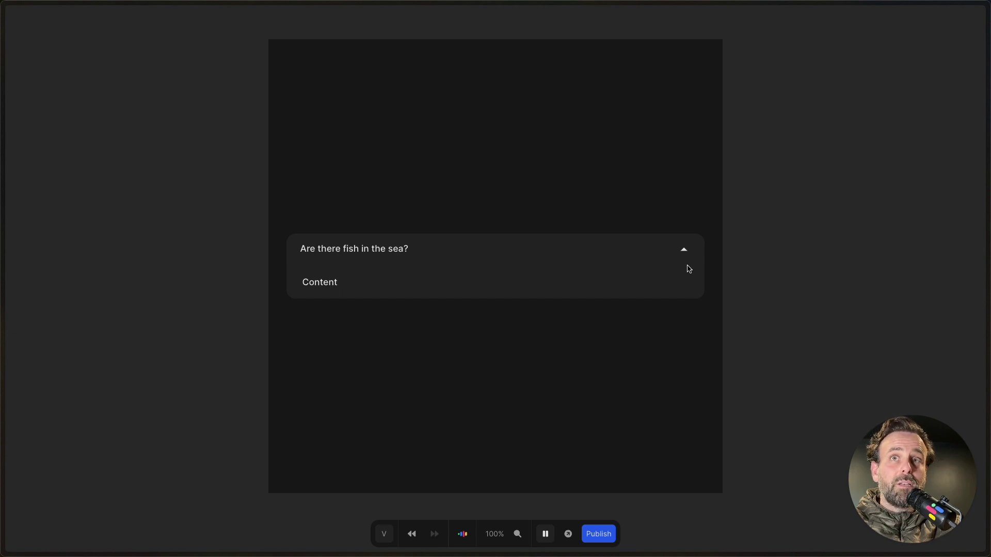
key("Escape")
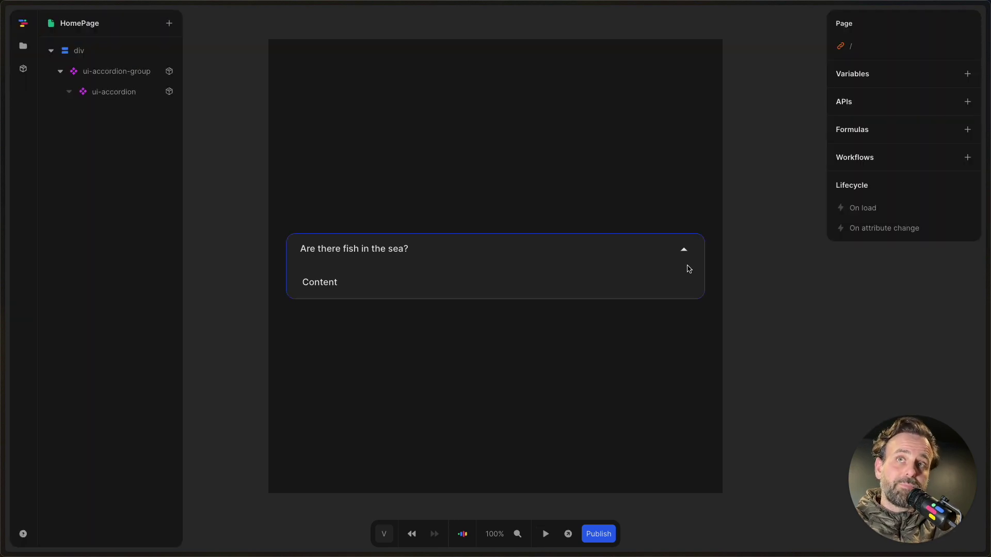
left_click(125, 90)
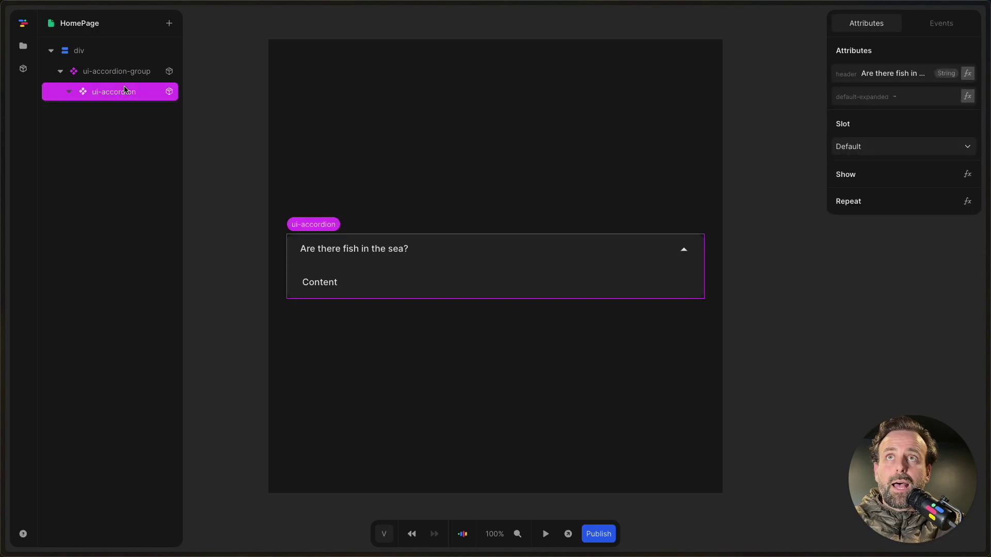
Step: Insert a Paragraph element into the ui-accordion
key("a")
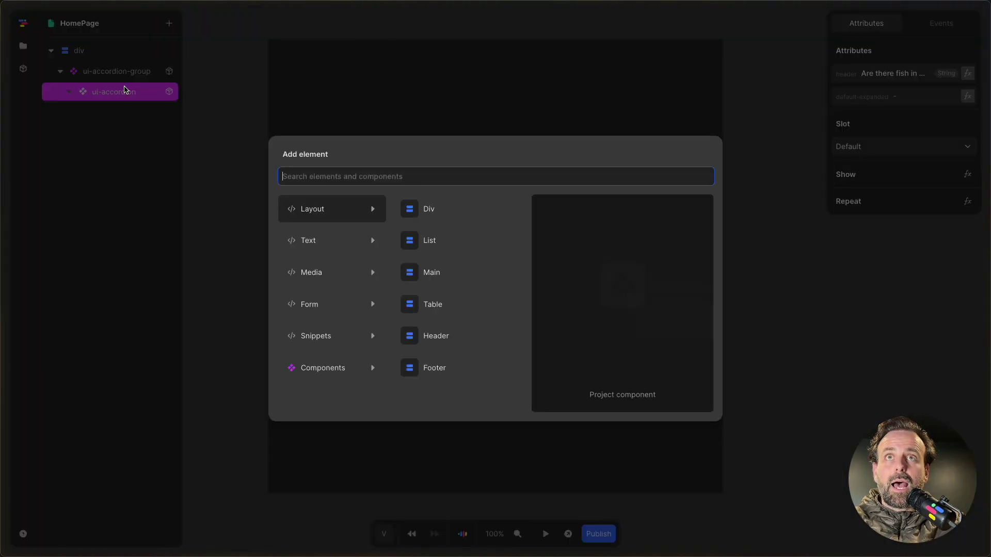
type("parag")
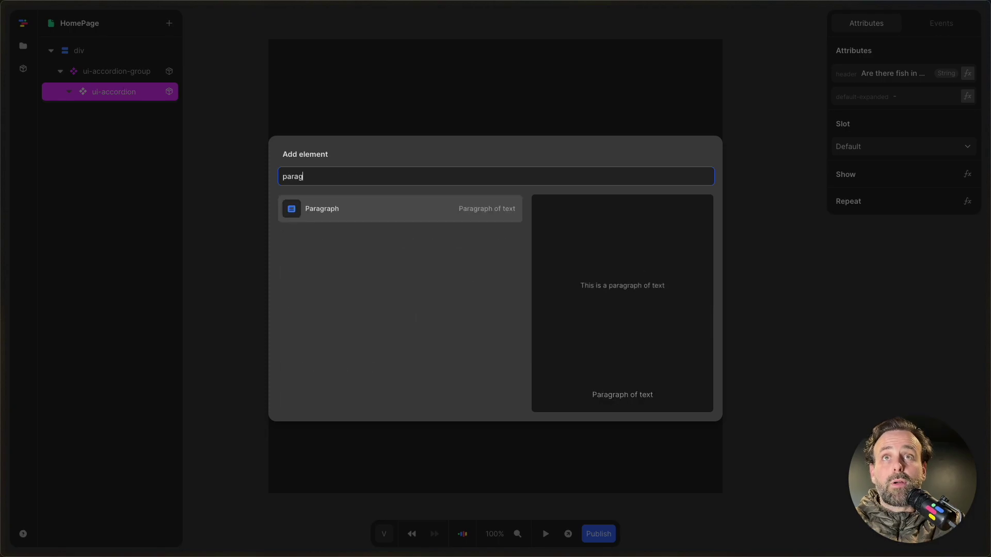
key("Return")
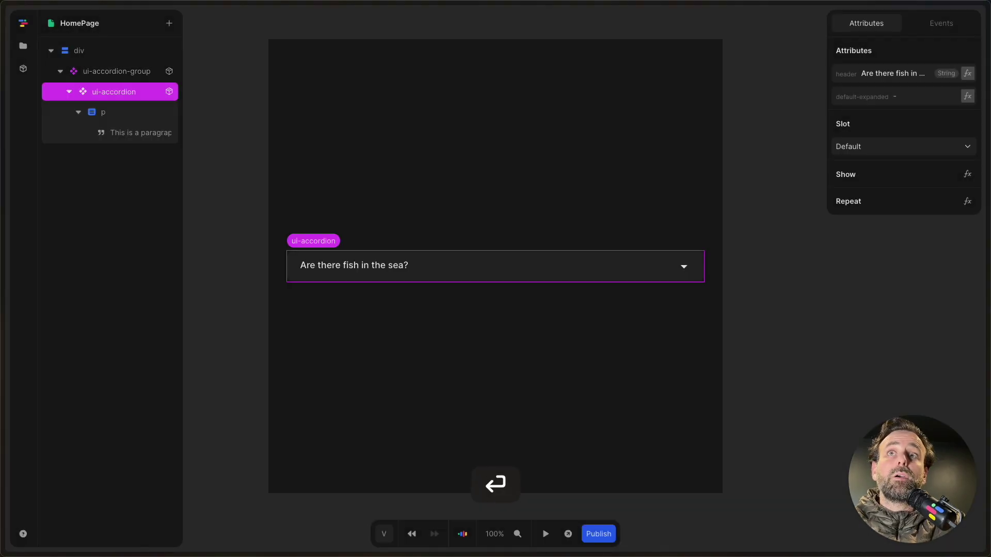
Step: Replace the paragraph text with 'Yes, there are plenty of fish in the sea.'
left_click(131, 137)
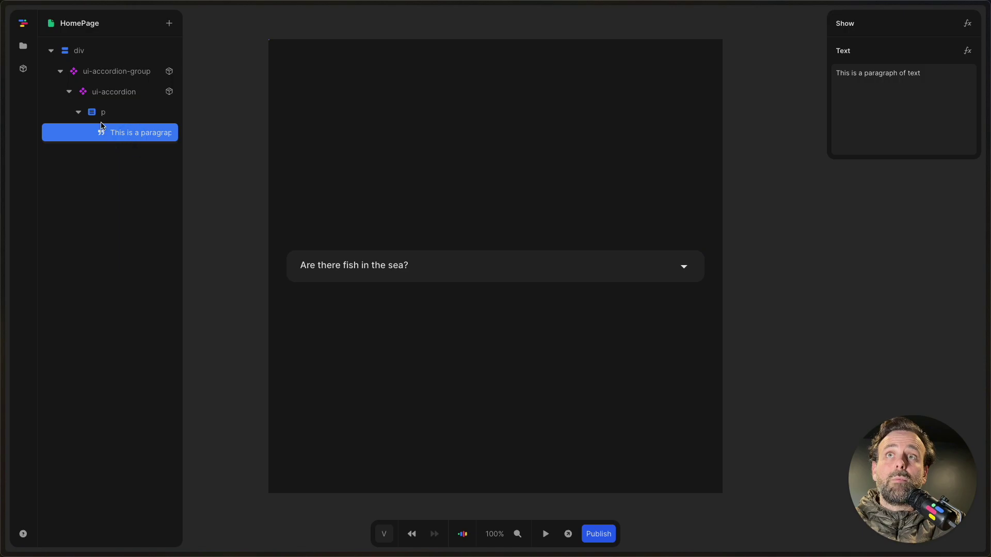
triple_click(903, 79)
type("Y")
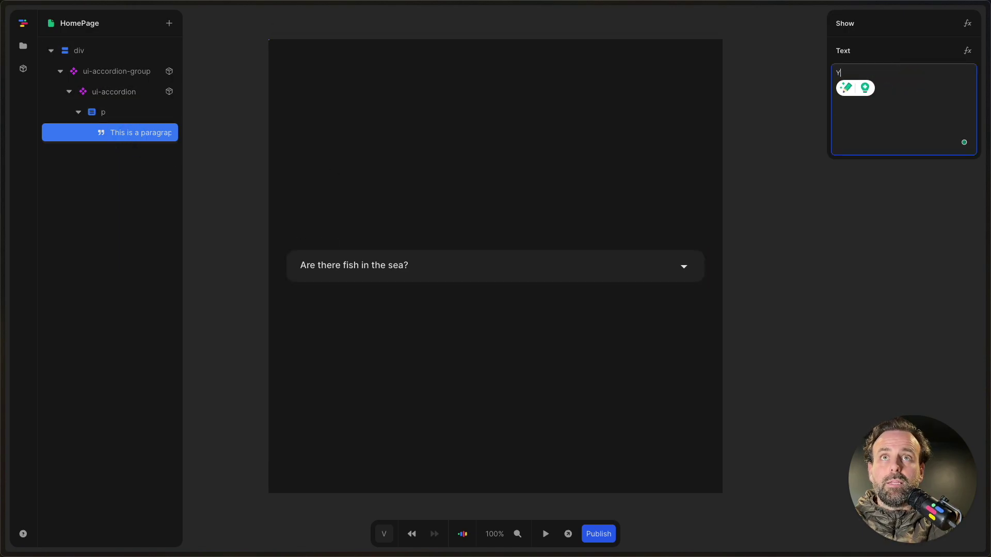
type("es, there a")
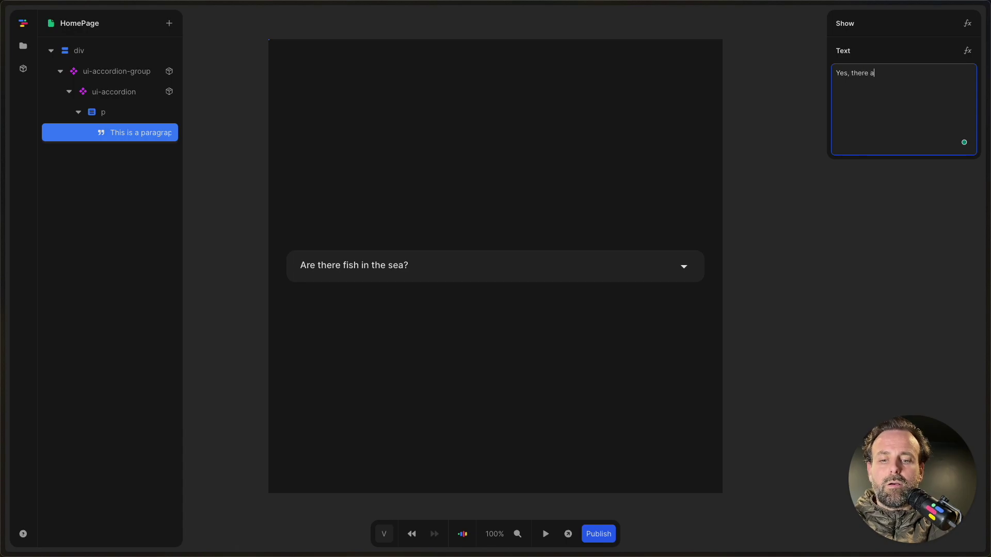
type("re plenty")
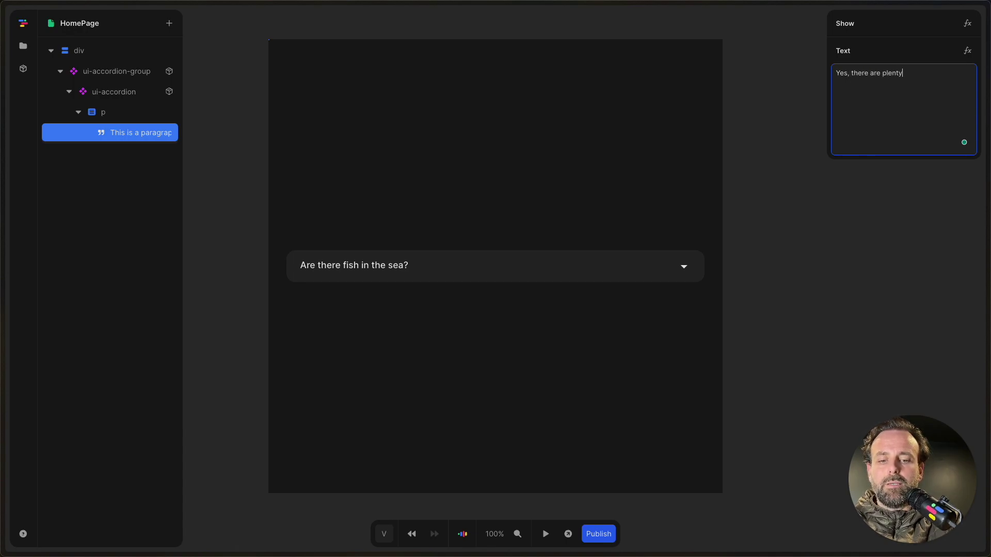
type(" of fish in ")
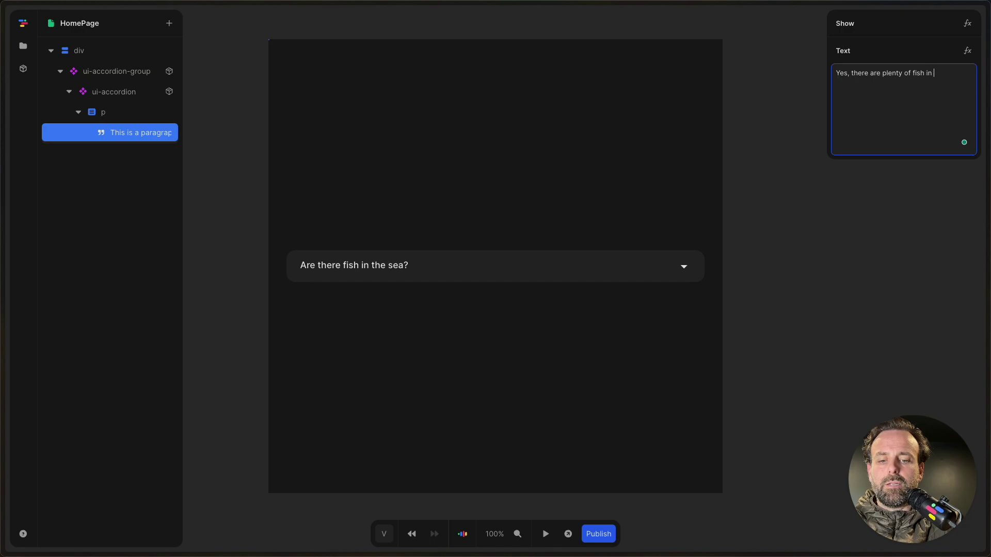
type("the sea.")
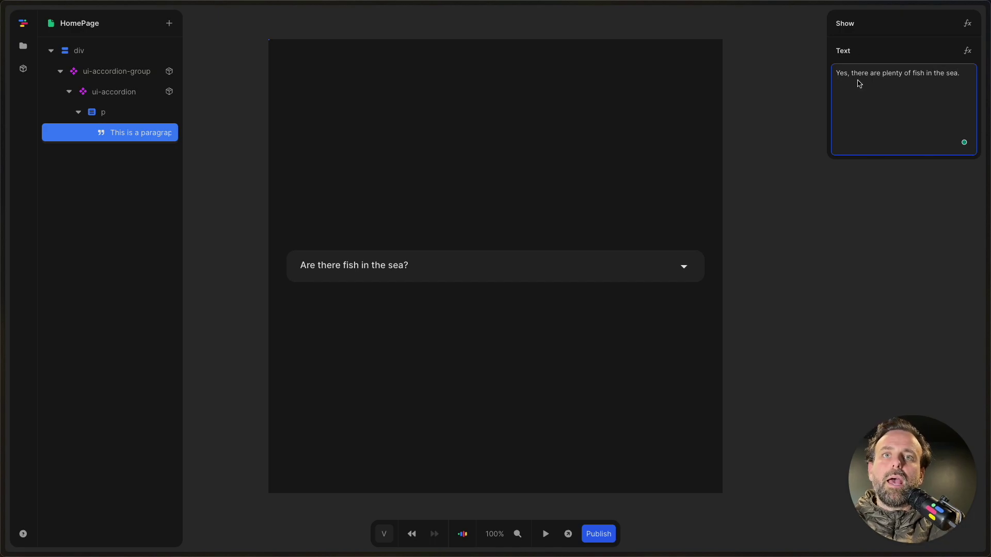
left_click(825, 336)
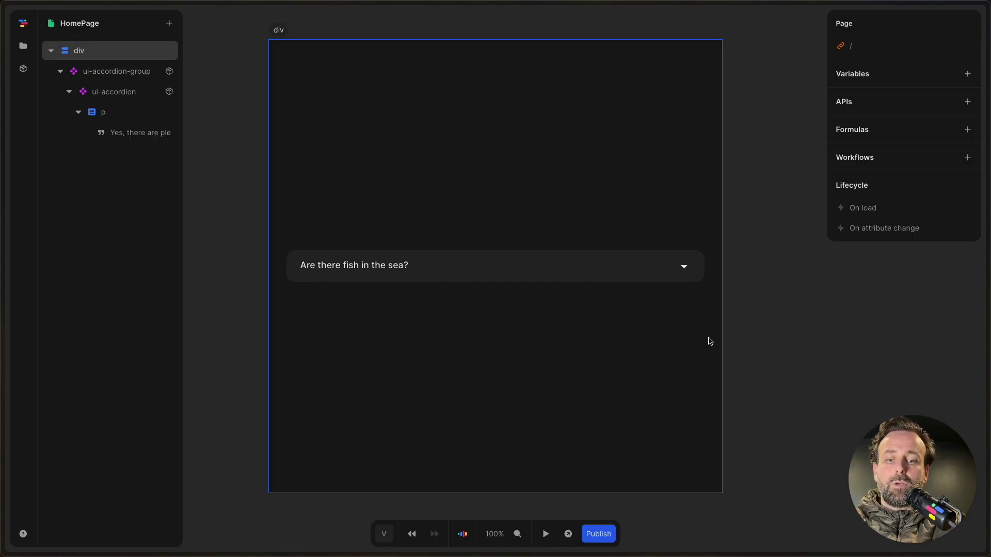
key("space")
Step: Expand the accordion in preview and check that the answer text appears
left_click(688, 273)
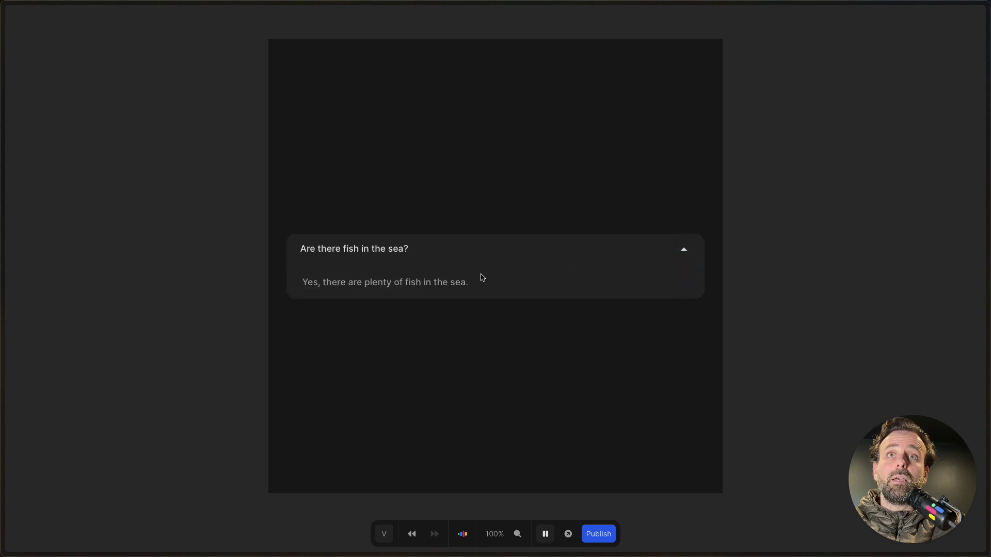
left_click_drag(352, 282, 527, 288)
left_click(527, 288)
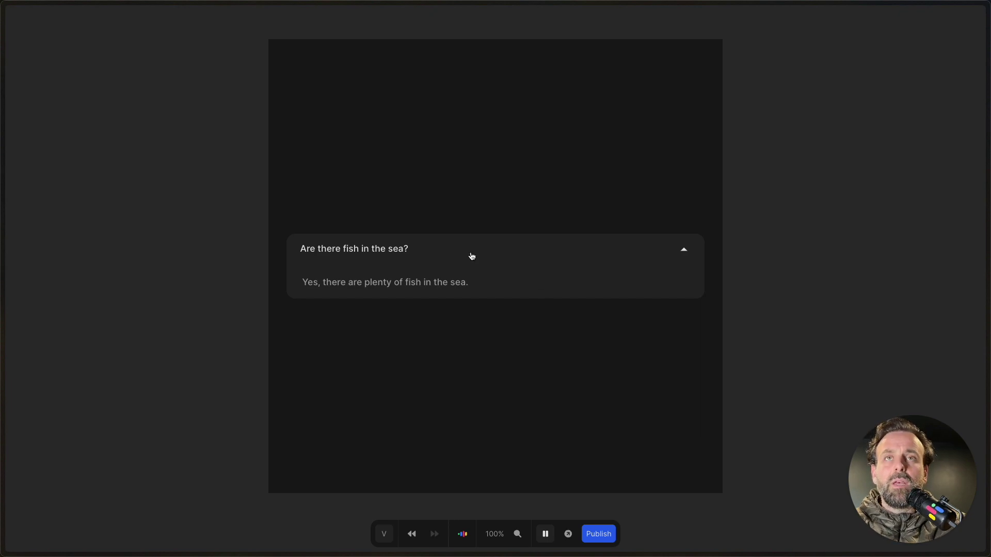
Step: Open the quill package page and type test text into its demo editor
key("p")
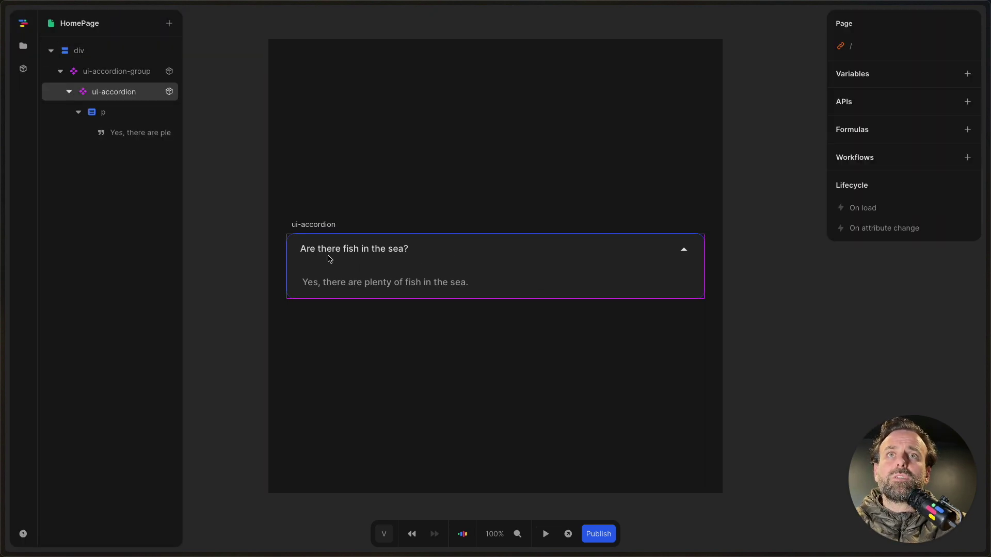
left_click(23, 69)
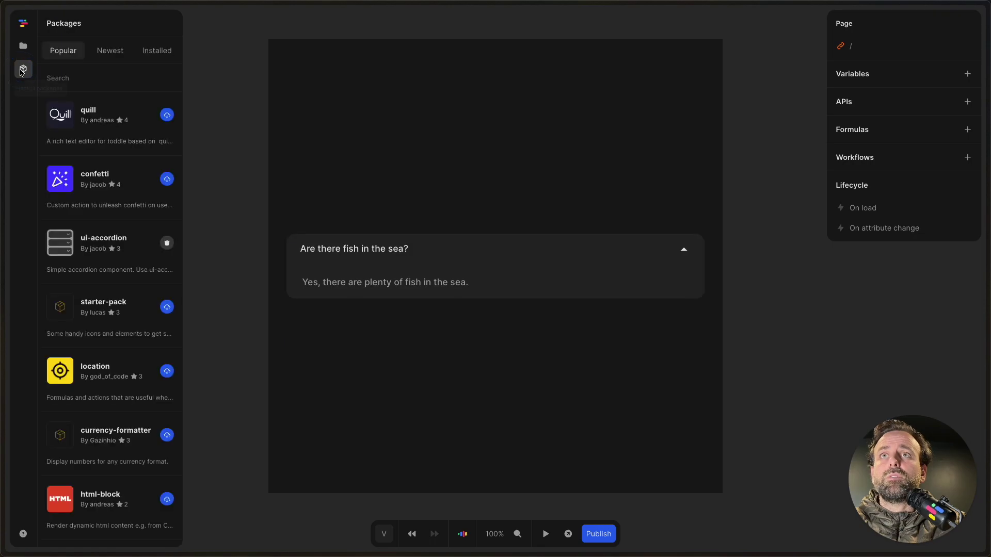
left_click(100, 131)
scroll(560, 243, "down", 2)
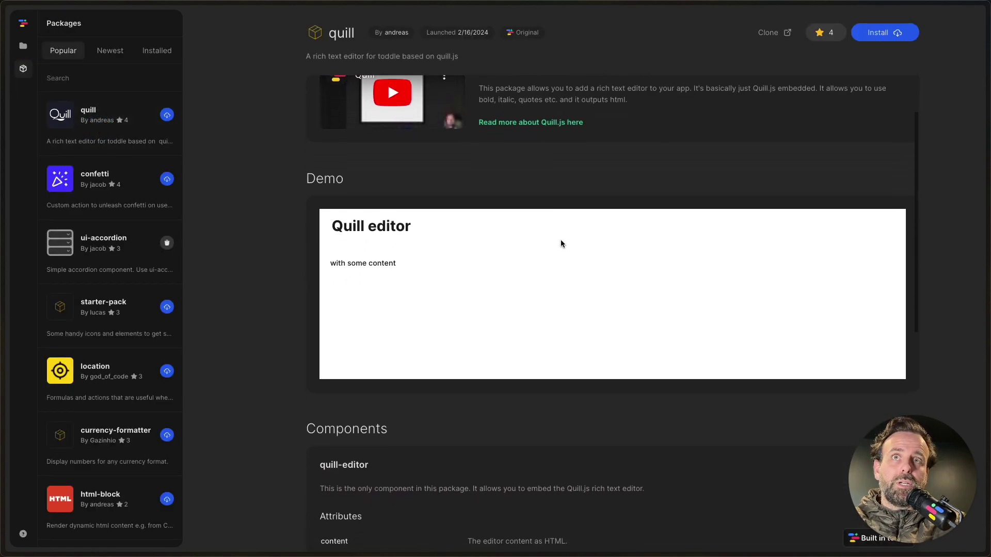
triple_click(375, 259)
type("T")
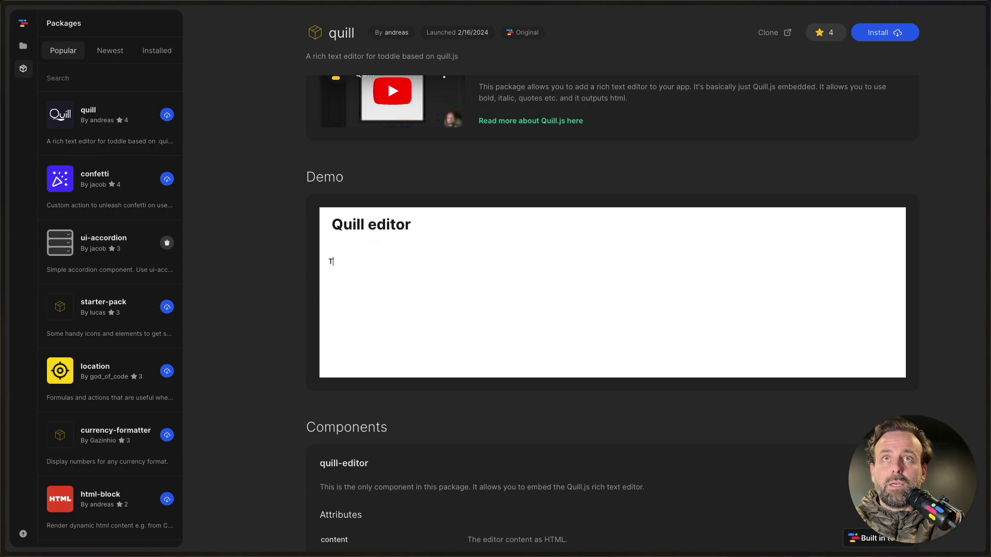
type("gdjhaghjfagdjhsg jkah jkdsa jhf gjha gfhjdgjh")
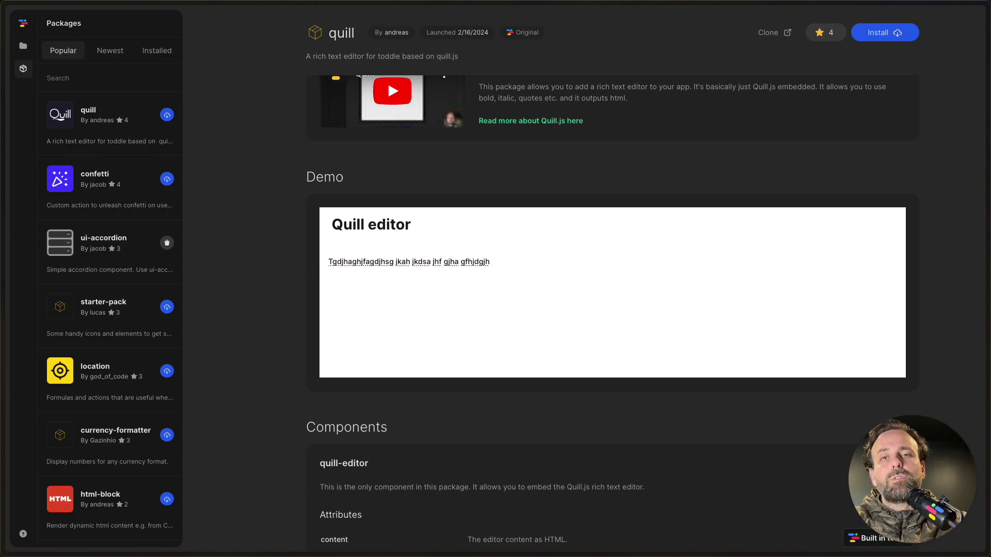
Step: Open the confetti package page, fire demo bursts and launch the fireworks example
left_click(91, 191)
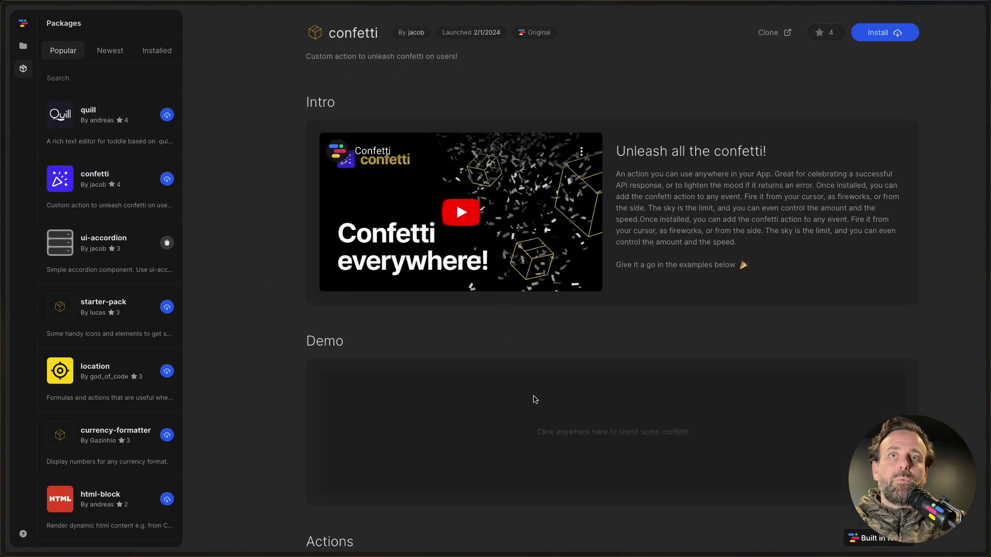
left_click(664, 404)
left_click(694, 455)
left_click(499, 459)
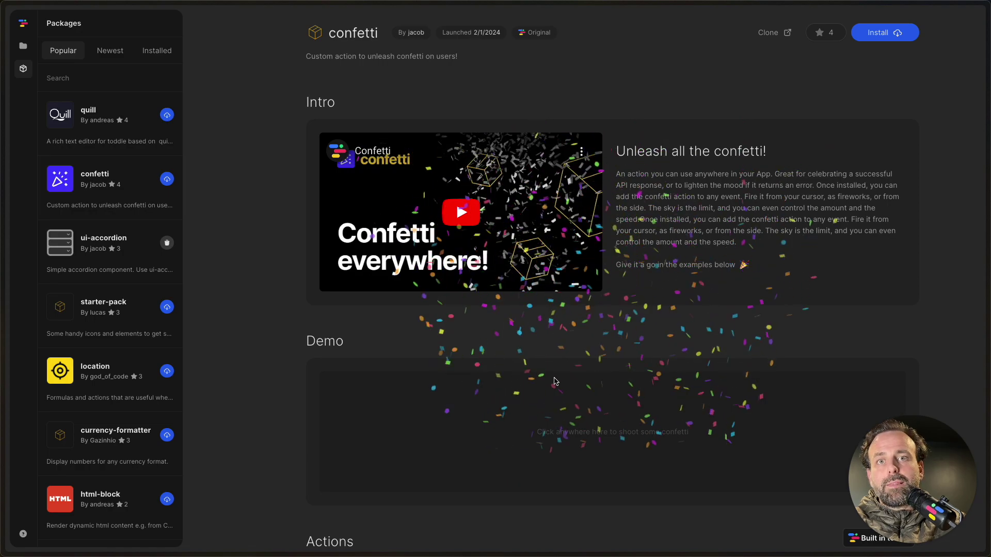
scroll(759, 227, "down", 7)
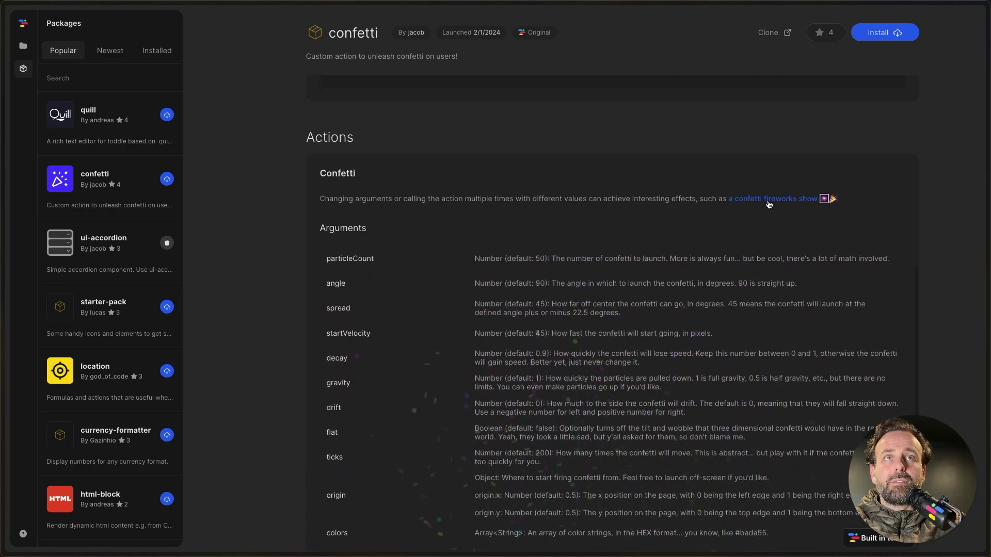
left_click(769, 202)
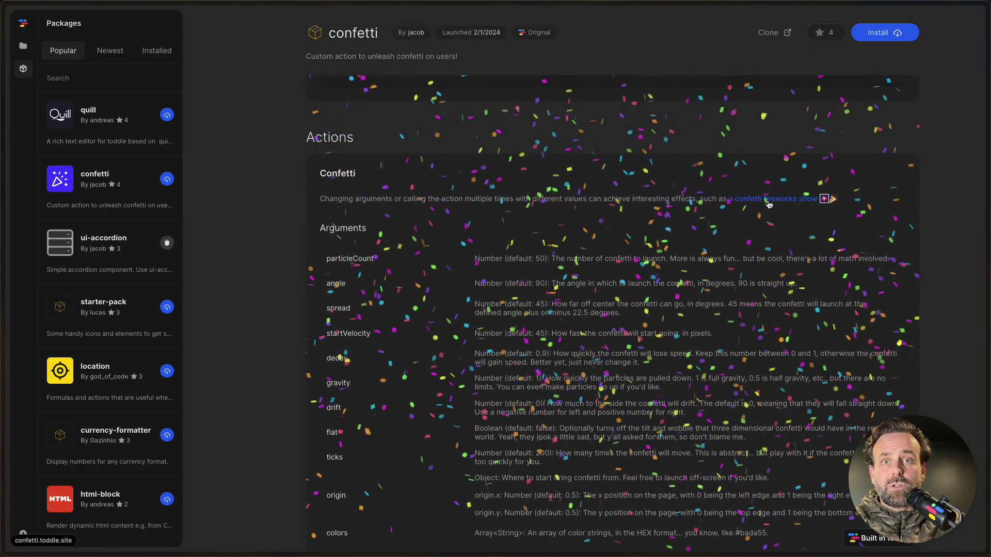
scroll(78, 248, "down", 3)
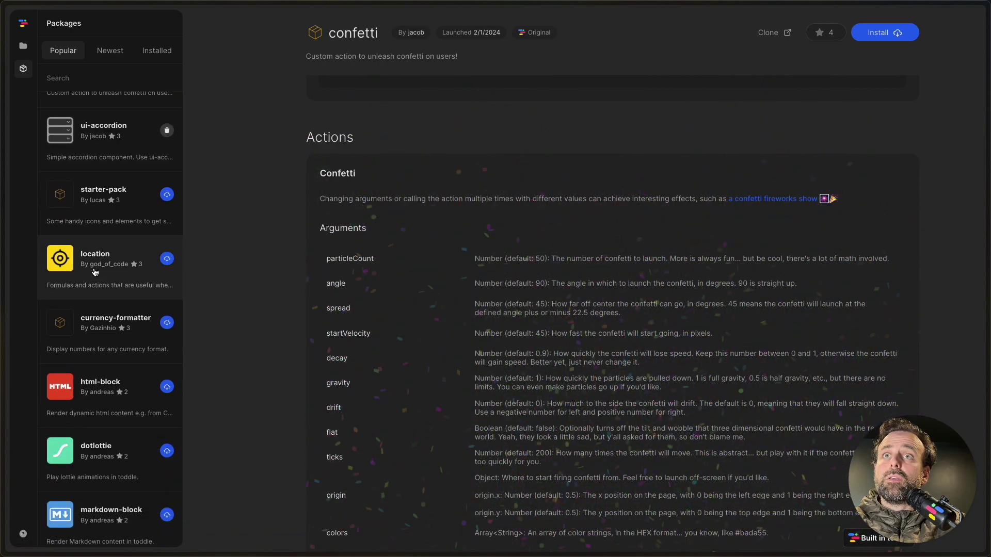
Step: Glance at the location package, then scroll down to the Social icons package page
left_click(94, 268)
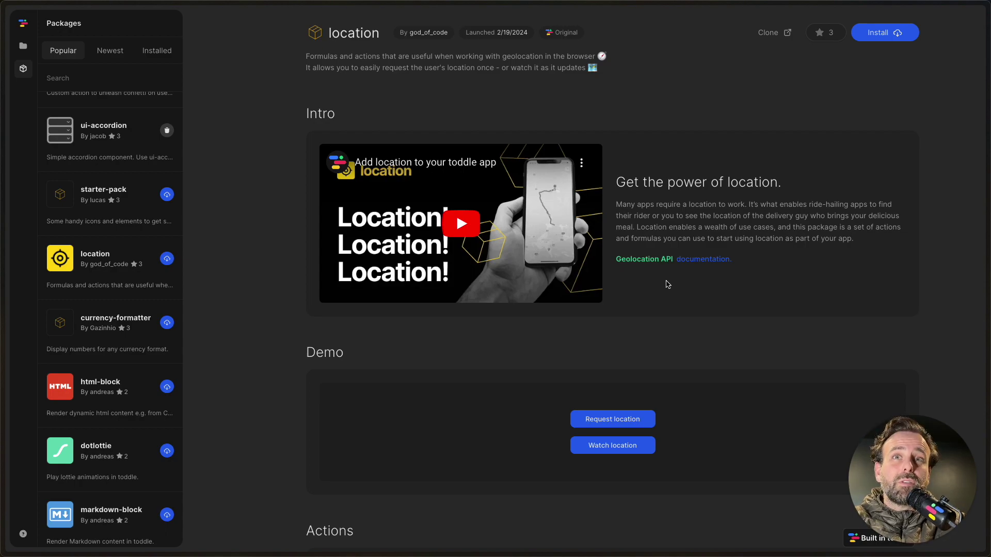
scroll(402, 331, "down", 5)
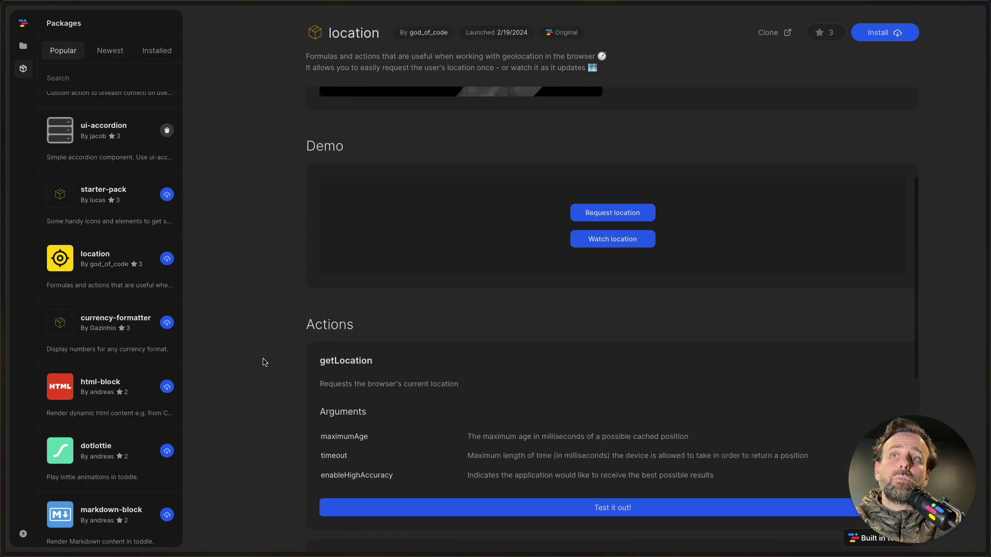
scroll(96, 445, "down", 1)
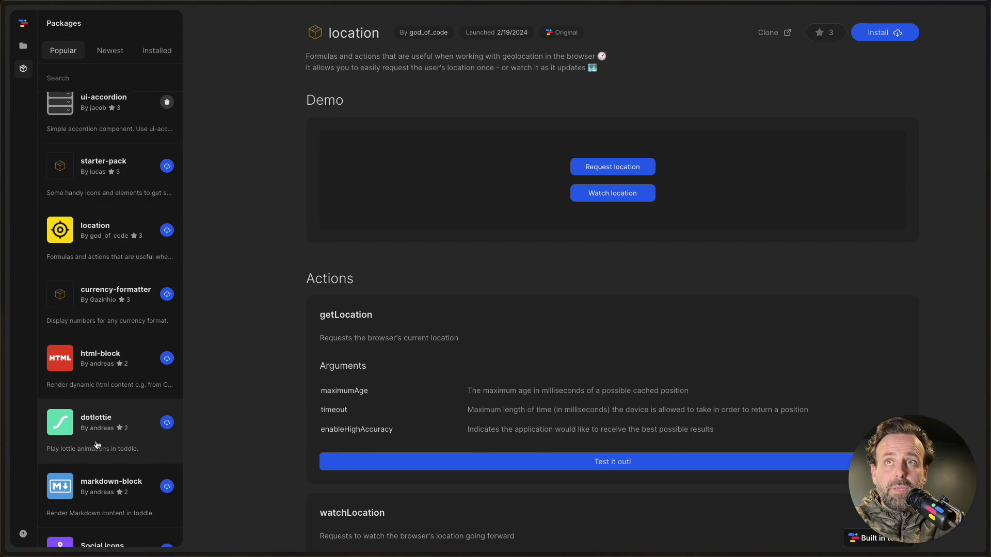
scroll(98, 447, "down", 1)
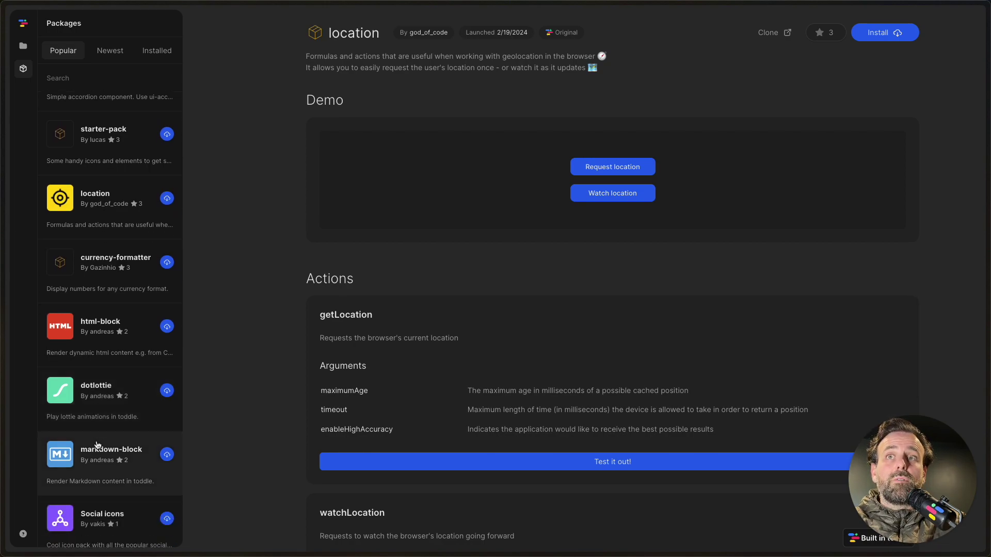
left_click(83, 527)
scroll(655, 278, "down", 2)
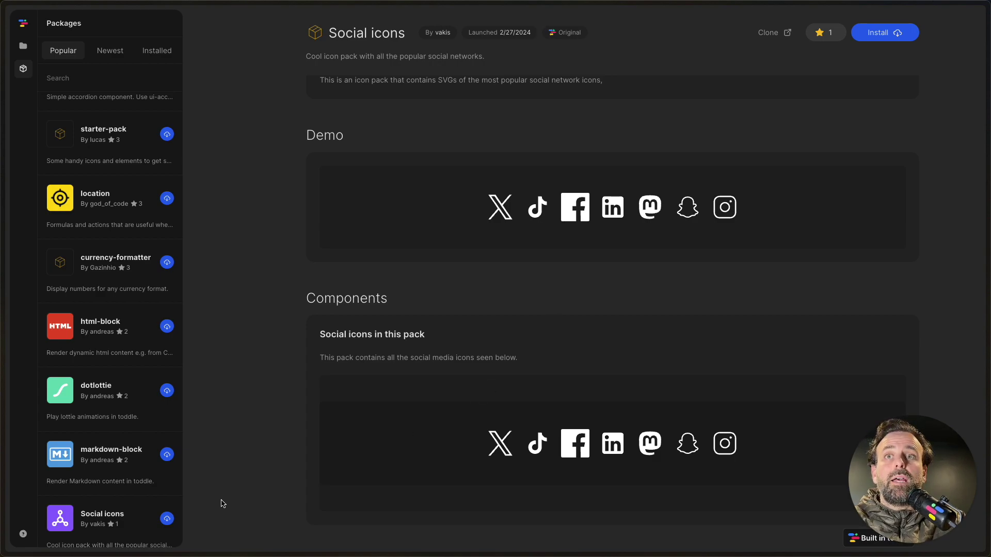
Step: Install the Social icons package and select the HomePage's main div
left_click(170, 519)
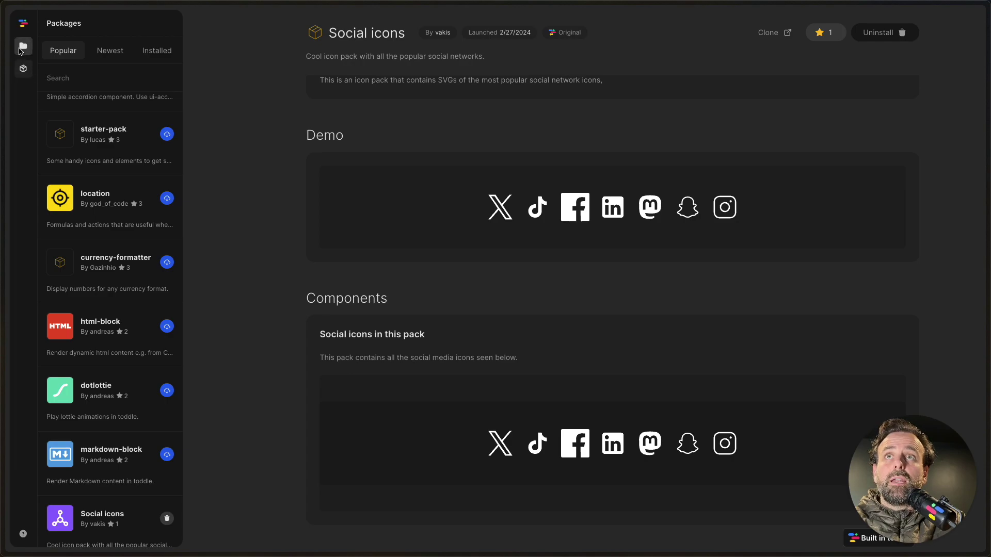
left_click(23, 45)
left_click(122, 101)
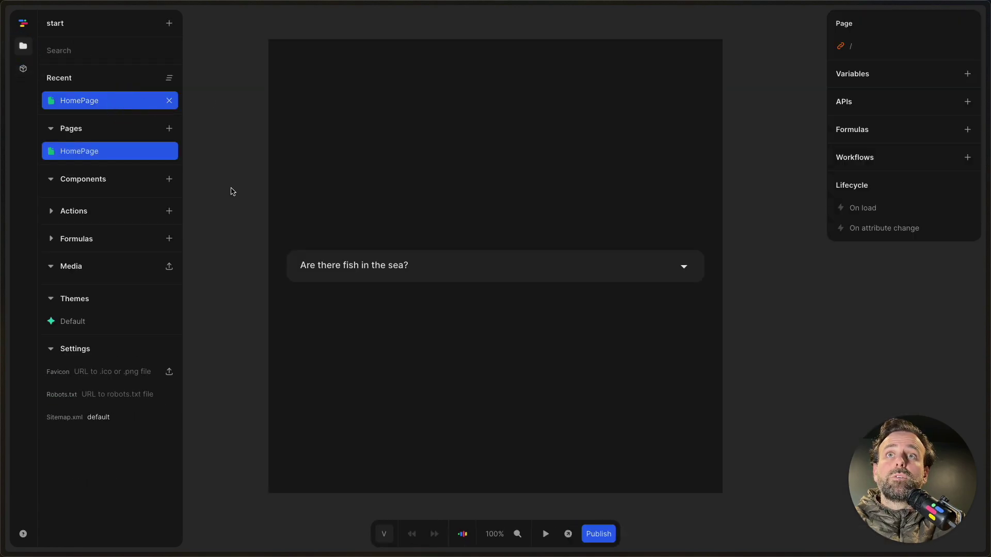
left_click(231, 184)
left_click(84, 54)
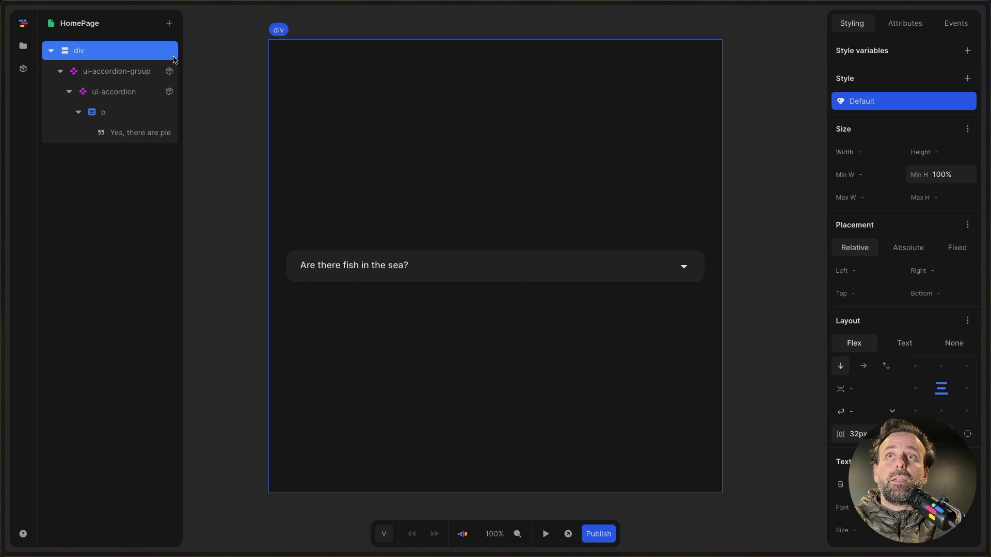
Step: Add the social_icons-instagram component to the div via an 'insta' search
key("a")
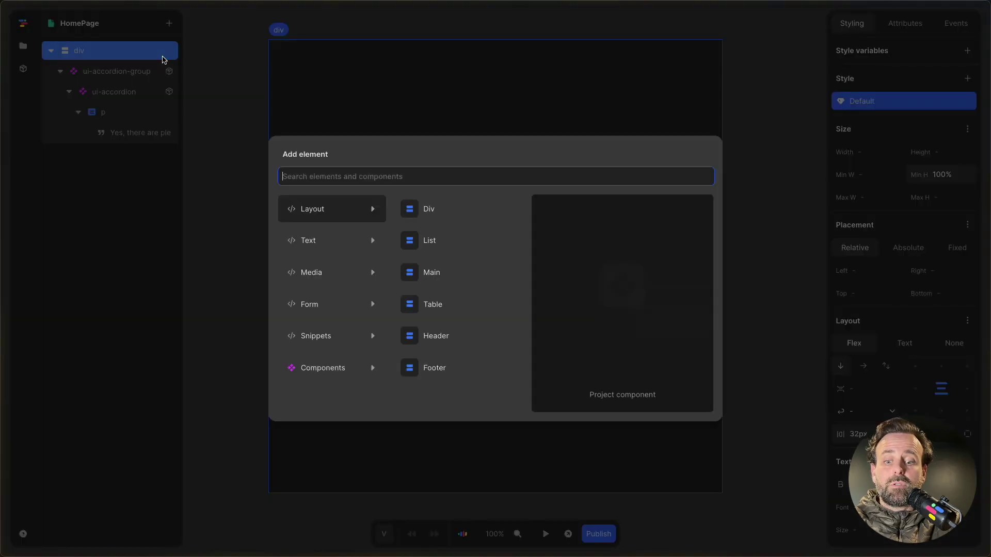
left_click(358, 370)
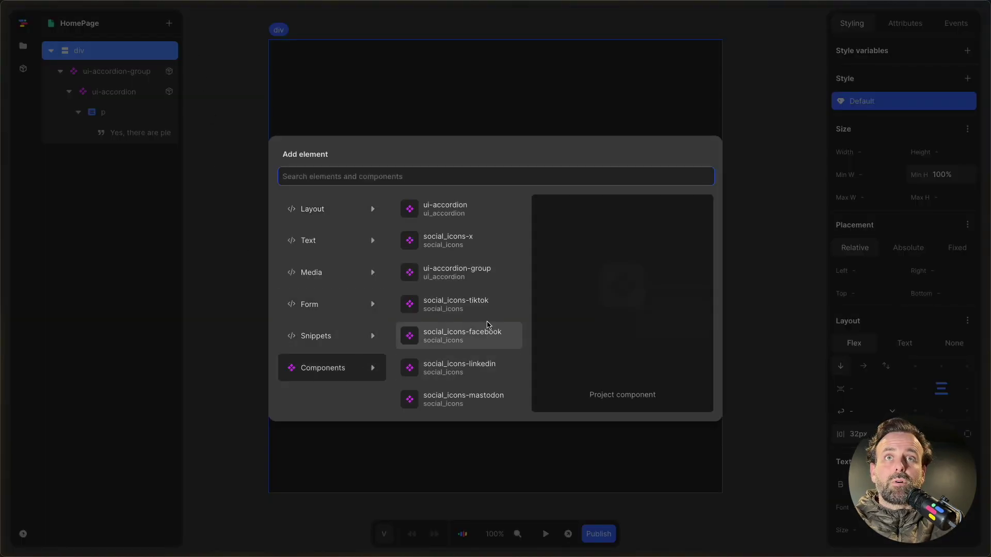
left_click(389, 177)
type("insta")
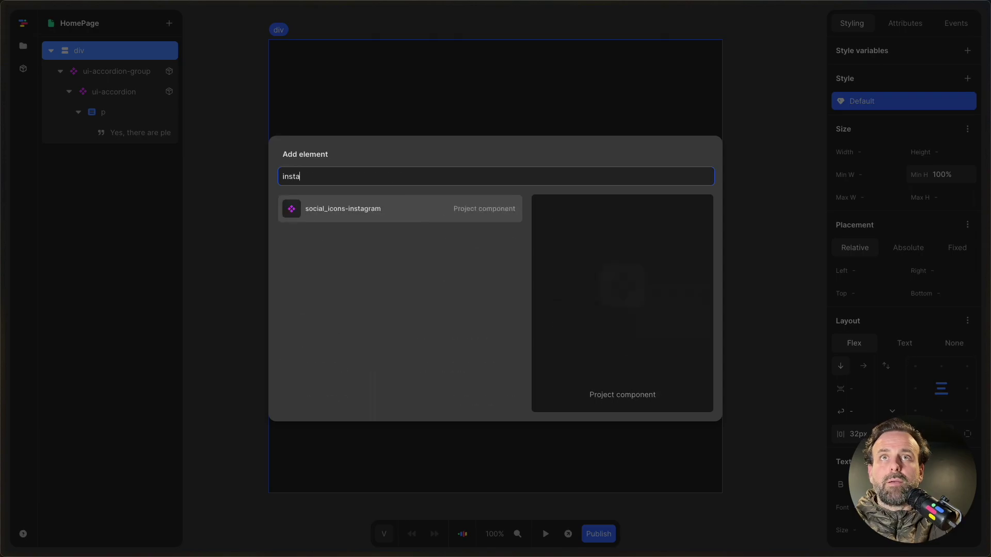
left_click(397, 221)
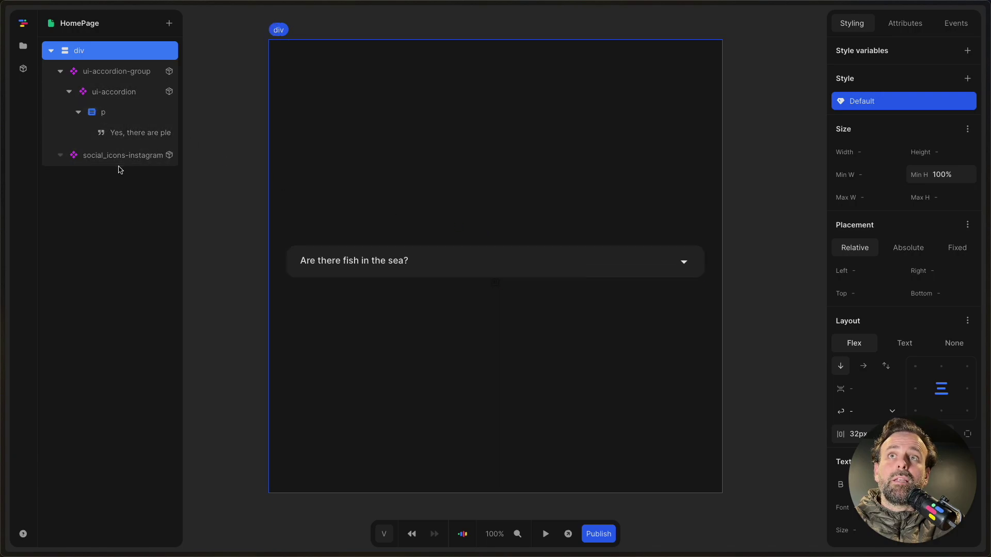
Step: Wrap the Instagram component in a new div below the accordion group
left_click(496, 283)
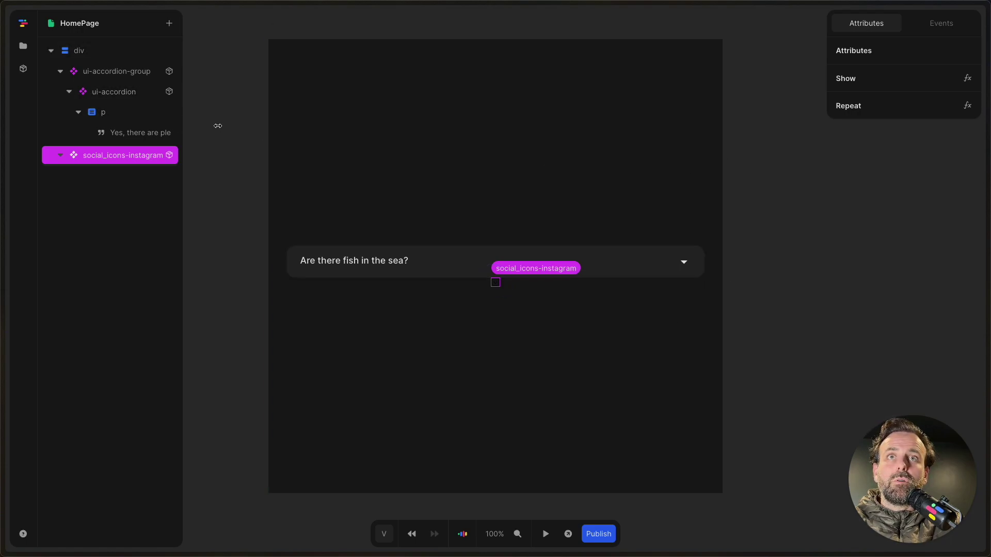
left_click(73, 50)
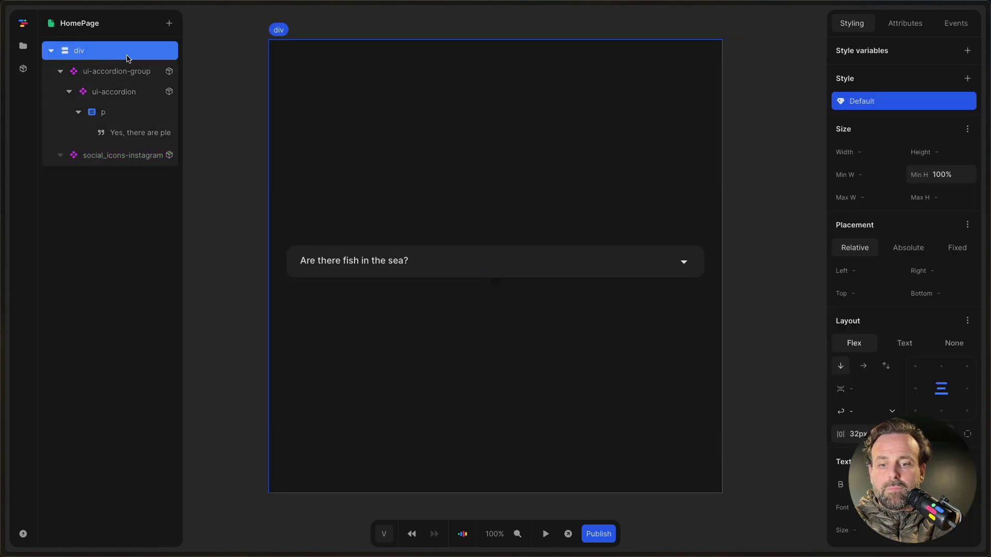
type("adi")
key("Return")
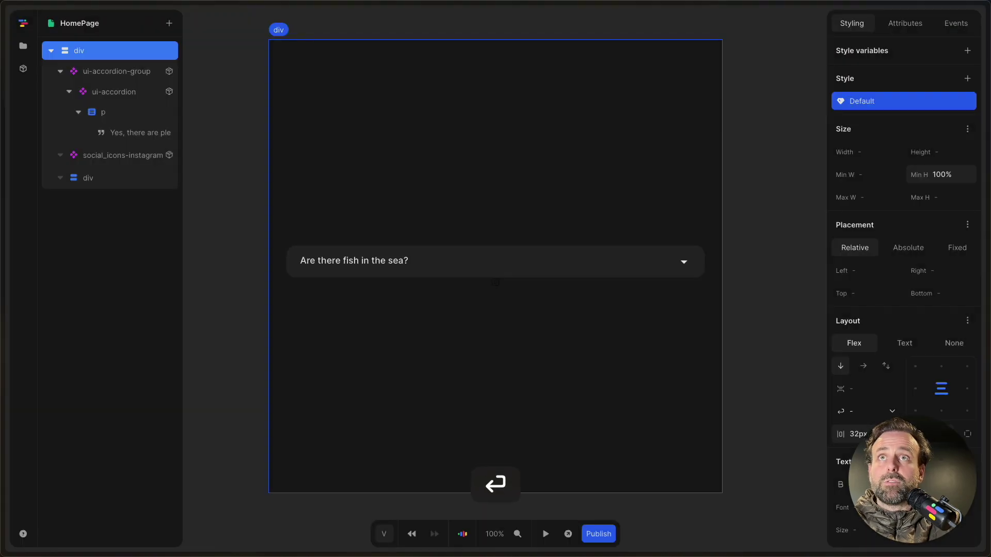
mouse_move(88, 157)
left_mouse_down()
mouse_move(126, 164)
mouse_move(104, 181)
mouse_move(81, 171)
left_mouse_up()
left_click(84, 156)
Step: Give the wrapper div text colour #ffffff and width 90px
scroll(906, 282, "down", 5)
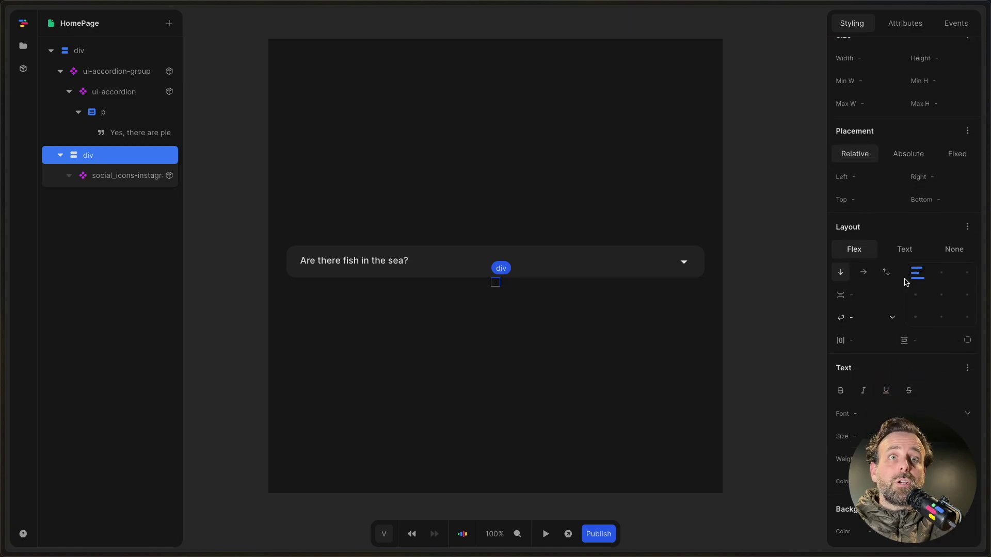
scroll(906, 281, "down", 3)
left_click(909, 226)
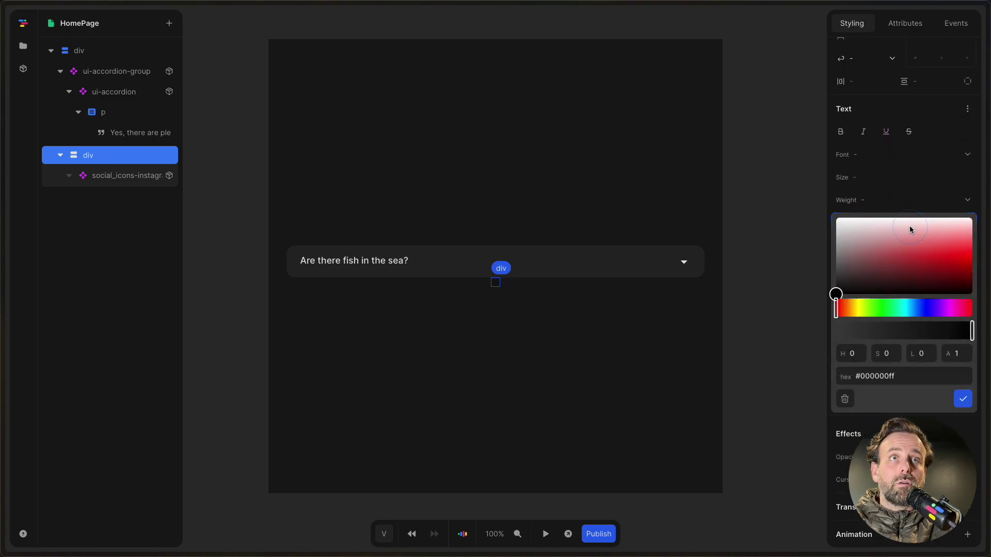
left_click_drag(866, 265, 835, 216)
left_click(741, 355)
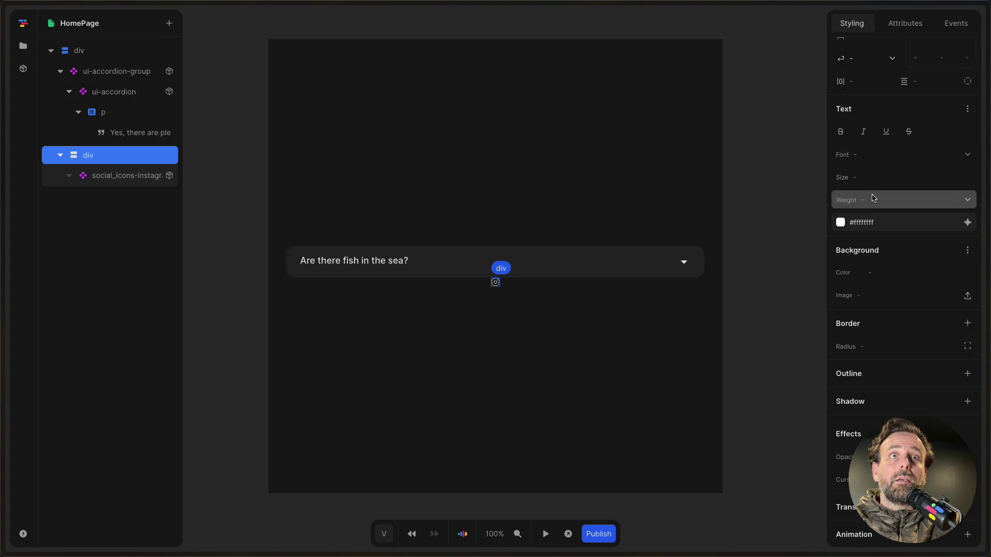
scroll(910, 190, "up", 8)
left_click(861, 151)
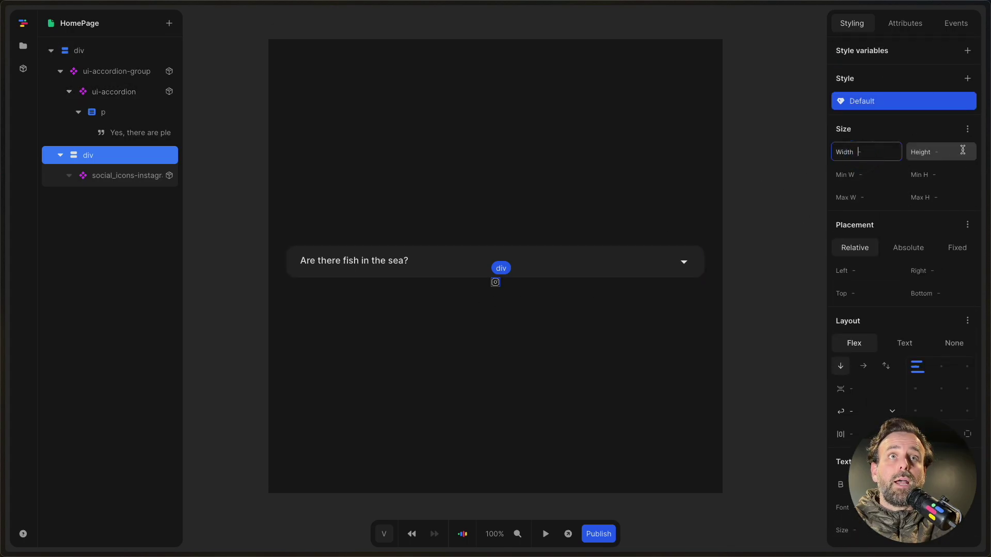
type("90px")
key("Return")
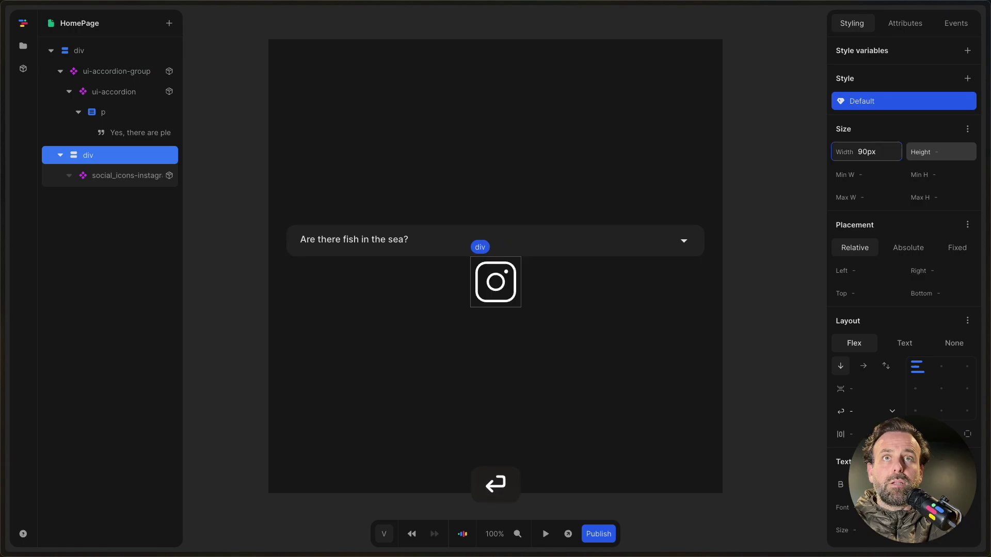
left_click(752, 185)
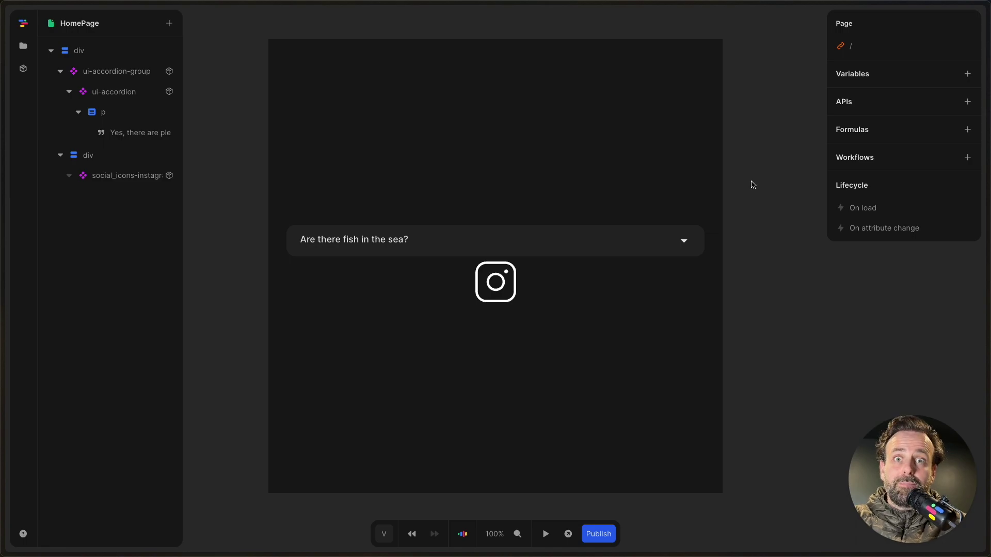
Step: Search the package library for 'carous' and open the Carousel package page
left_click(22, 70)
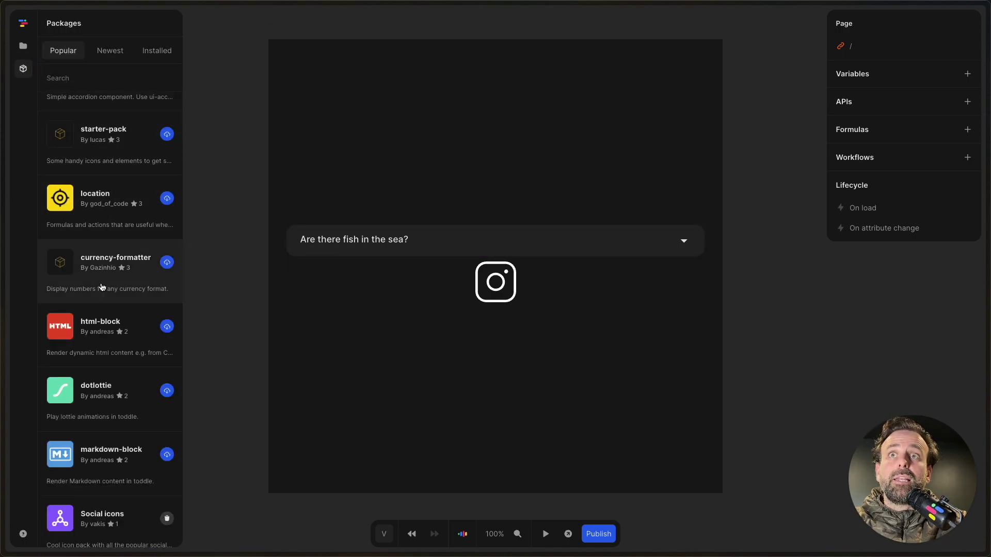
scroll(106, 332, "down", 1)
scroll(107, 284, "up", 5)
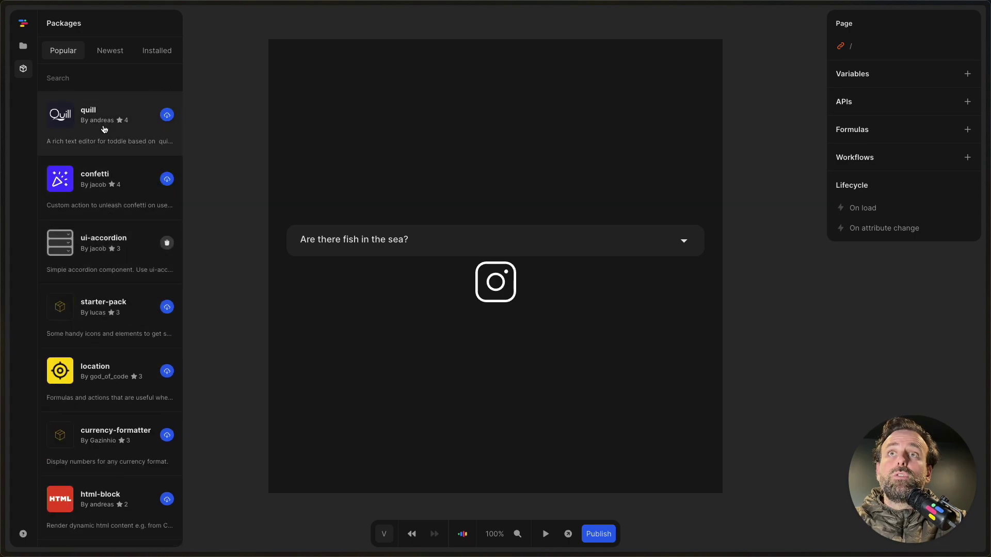
left_click(104, 77)
type("c")
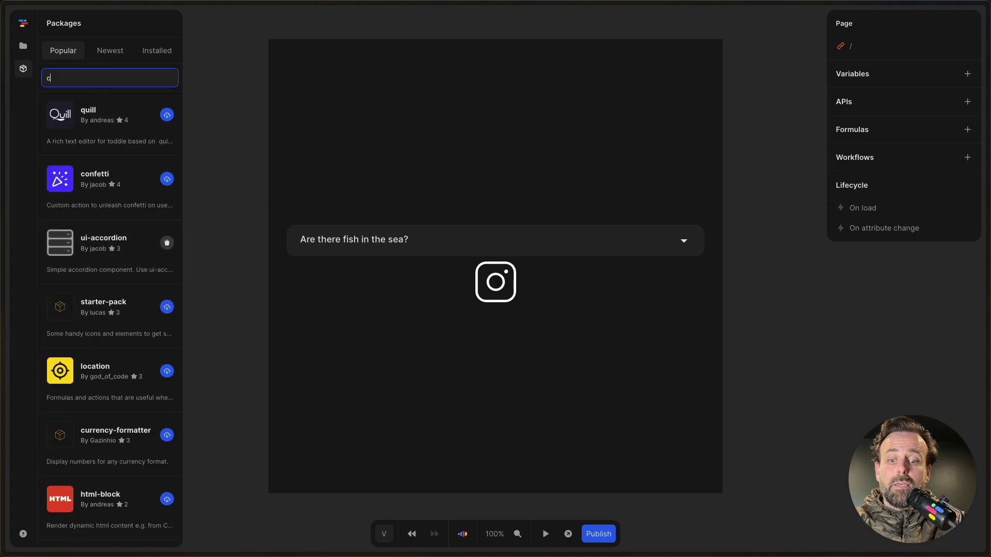
type("arous")
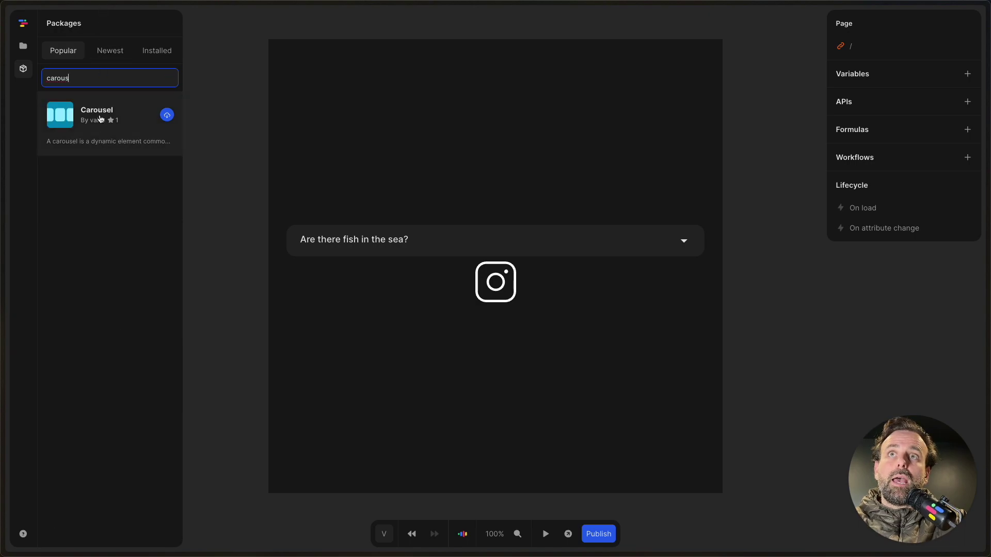
left_click(100, 119)
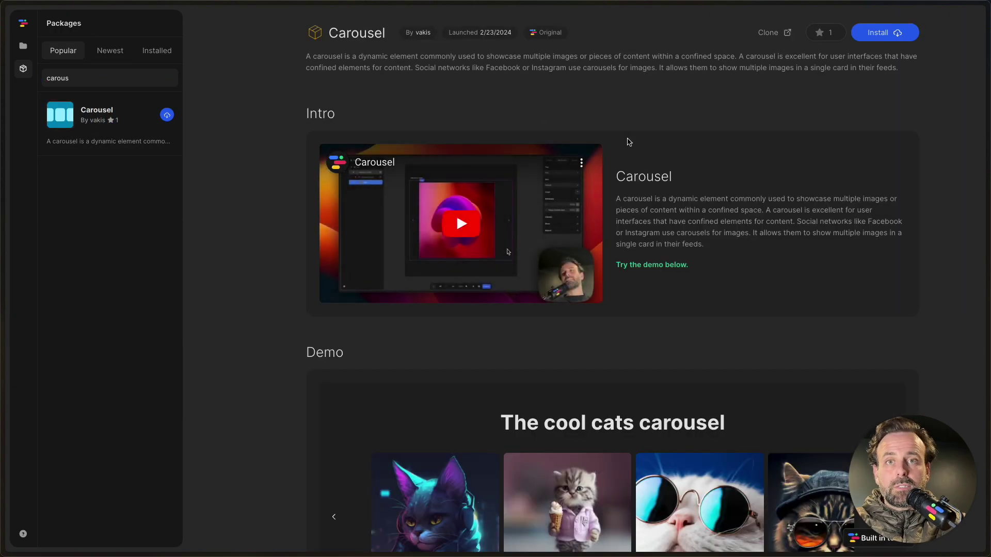
Step: Step 'The cool cats carousel' demo forward and back a slide with its arrows
scroll(708, 153, "down", 5)
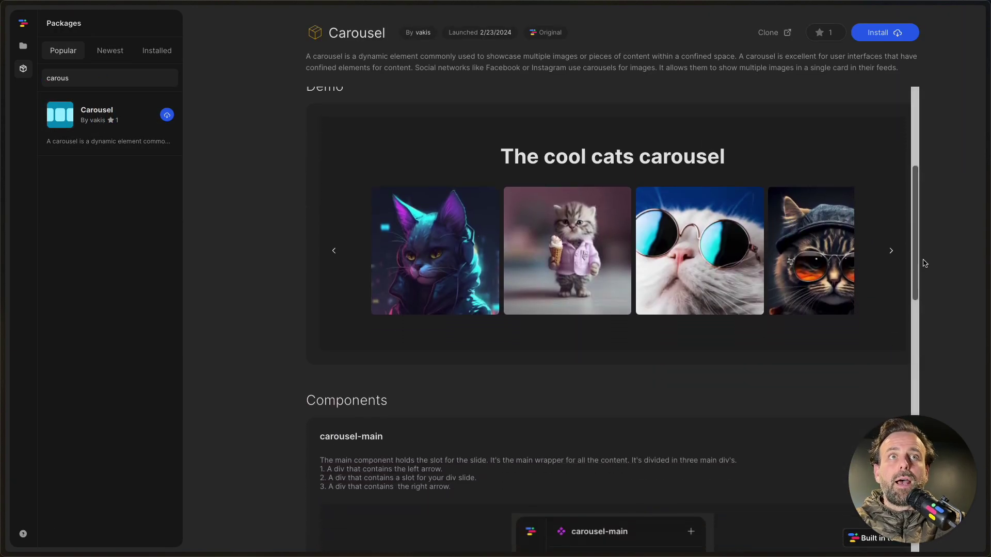
left_click(891, 251)
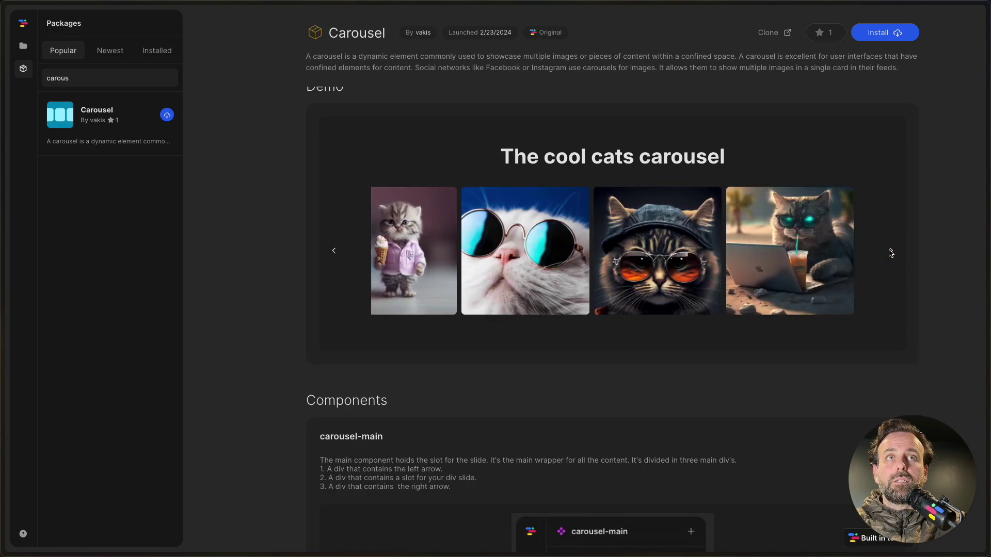
double_click(335, 253)
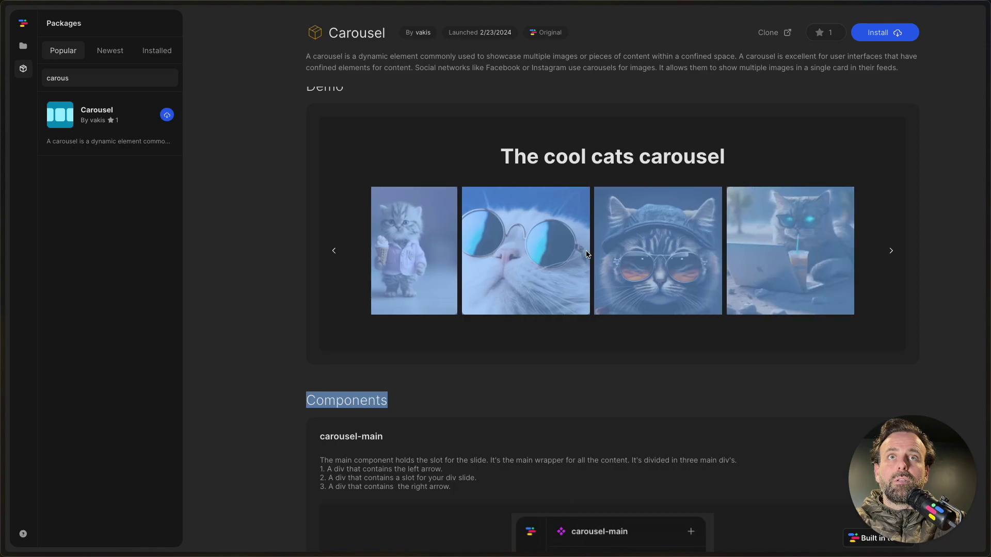
left_click(589, 234)
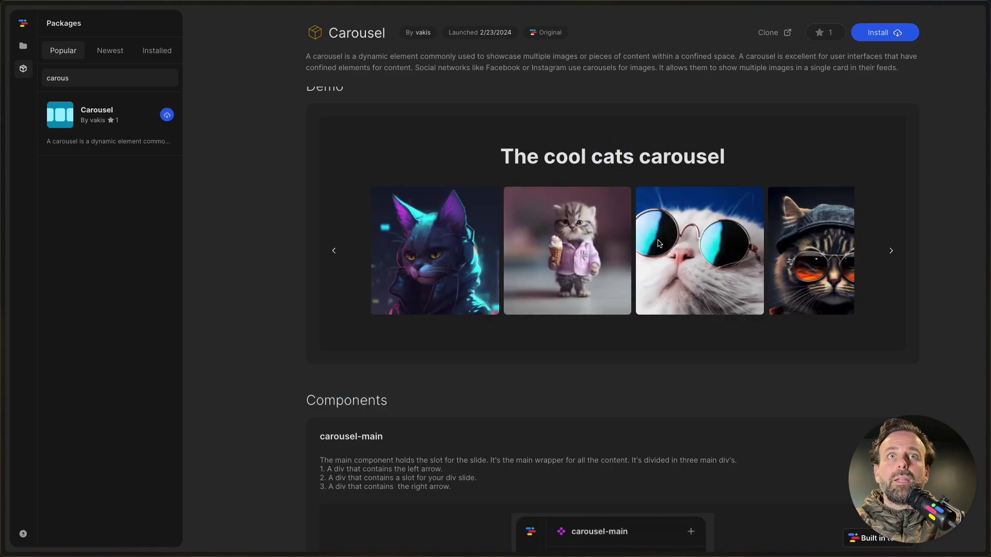
scroll(658, 243, "up", 4)
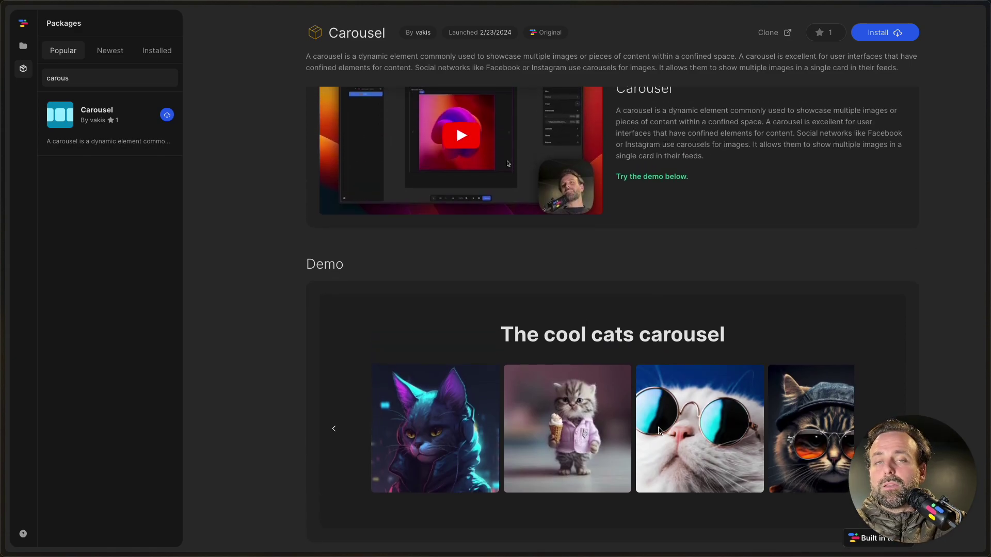